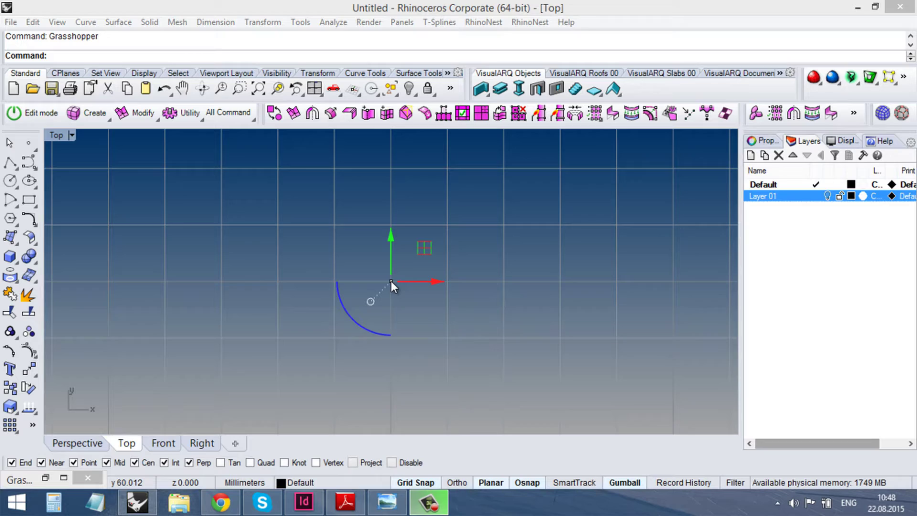
- Drag the attractor curve to resize the circles, then close Grasshopper to clear its circle preview
{"action": "left_click", "coordinate": [391, 281]}
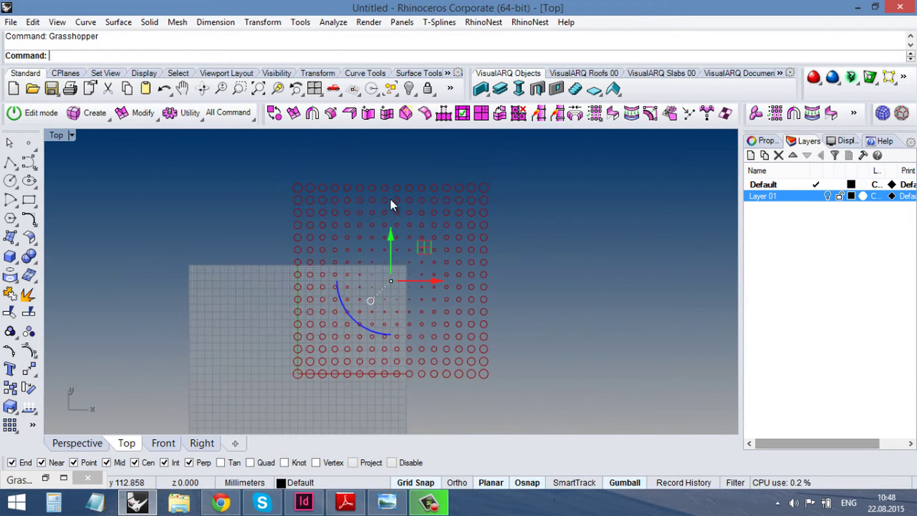
{"action": "scroll", "coordinate": [389, 188], "scroll_direction": "up", "scroll_amount": 3}
{"action": "right_click_drag", "start_coordinate": [389, 256], "coordinate": [392, 221]}
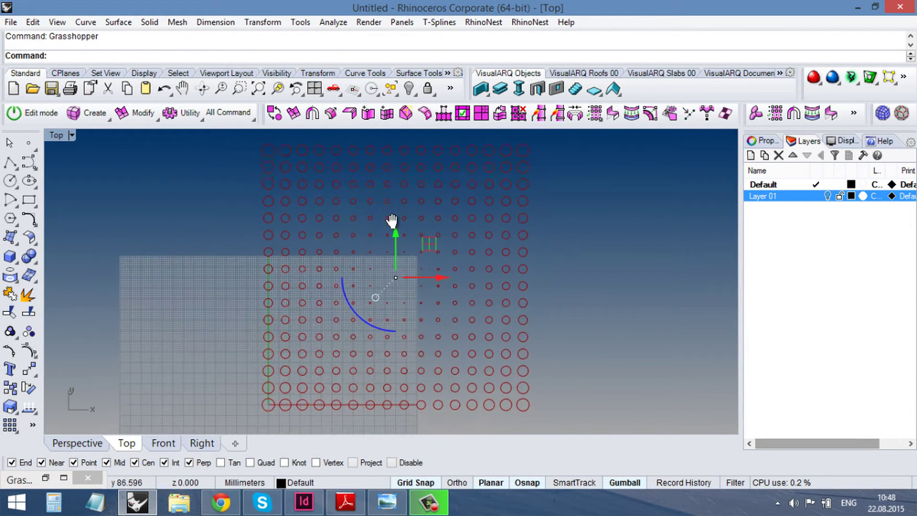
{"action": "left_click_drag", "start_coordinate": [429, 245], "coordinate": [447, 199]}
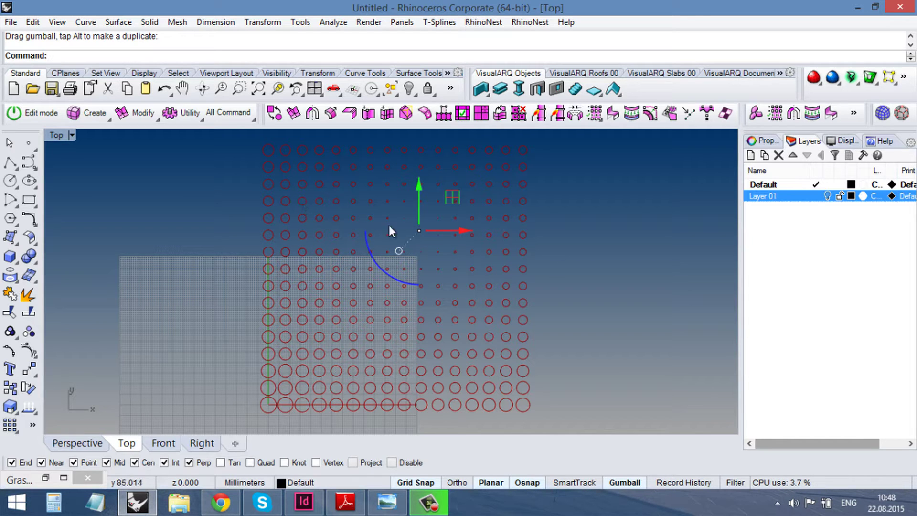
{"action": "right_click_drag", "start_coordinate": [391, 247], "coordinate": [388, 254]}
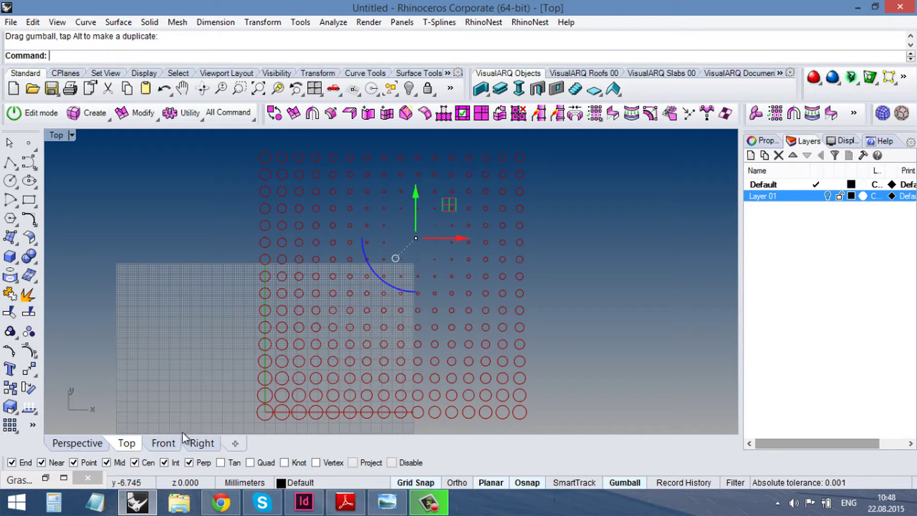
{"action": "left_click", "coordinate": [86, 476]}
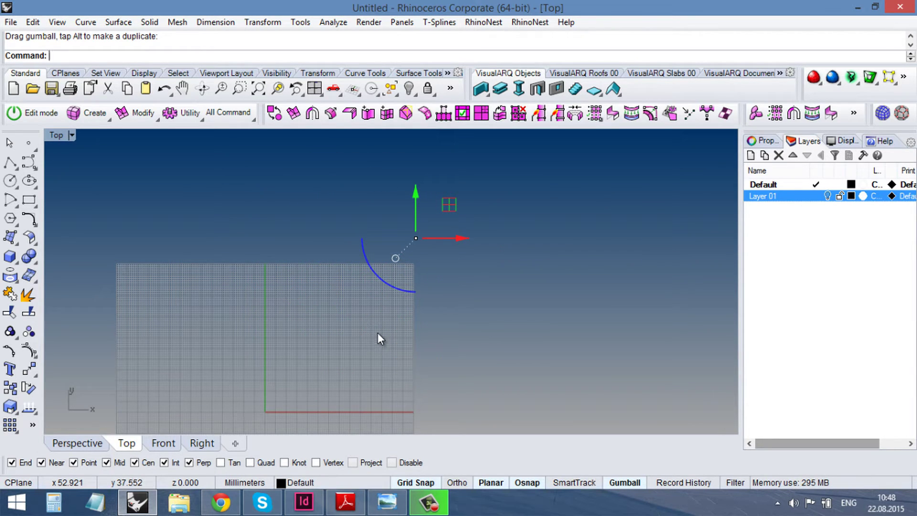
- Delete the leftover arc and zoom in toward the origin
{"action": "key", "text": "Delete"}
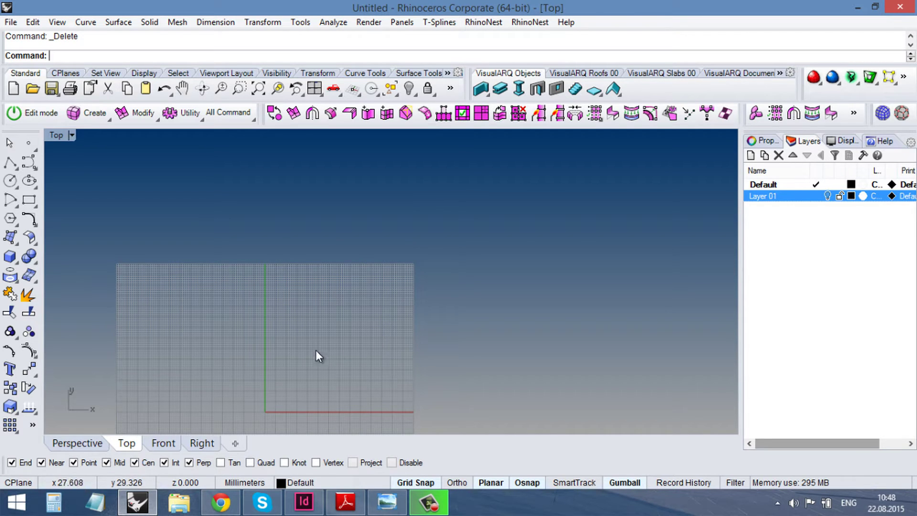
{"action": "right_click_drag", "start_coordinate": [224, 328], "coordinate": [239, 229]}
{"action": "scroll", "coordinate": [333, 303], "scroll_direction": "up", "scroll_amount": 5}
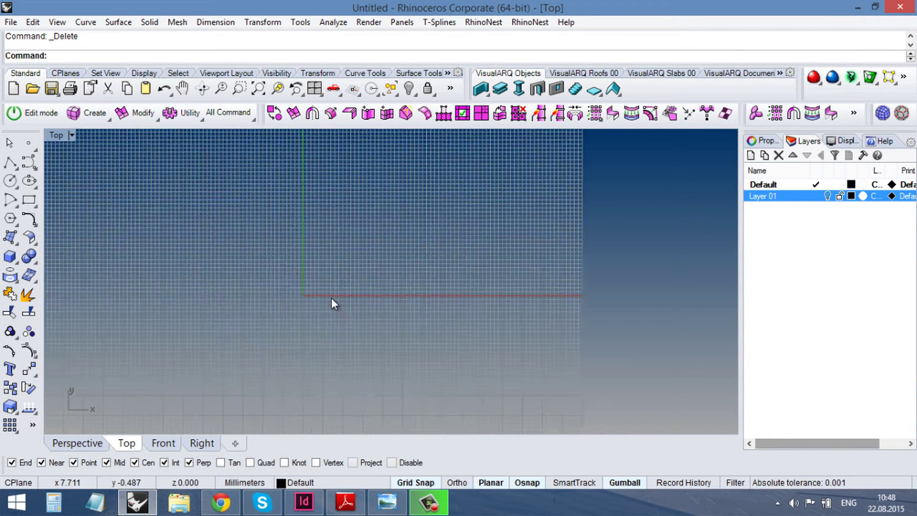
{"action": "scroll", "coordinate": [333, 303], "scroll_direction": "up", "scroll_amount": 2}
{"action": "scroll", "coordinate": [309, 278], "scroll_direction": "up", "scroll_amount": 2}
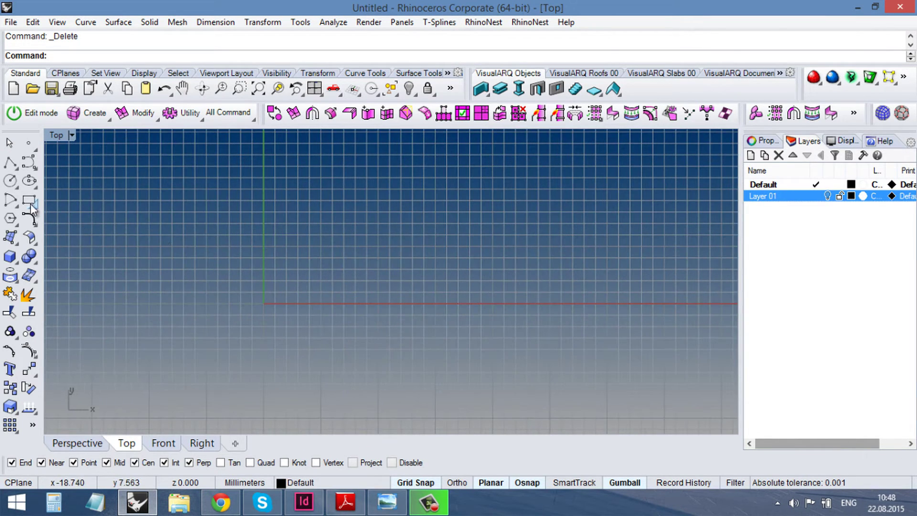
- Draw a small circle centred near the origin
{"action": "left_click", "coordinate": [14, 180]}
{"action": "left_click", "coordinate": [286, 292]}
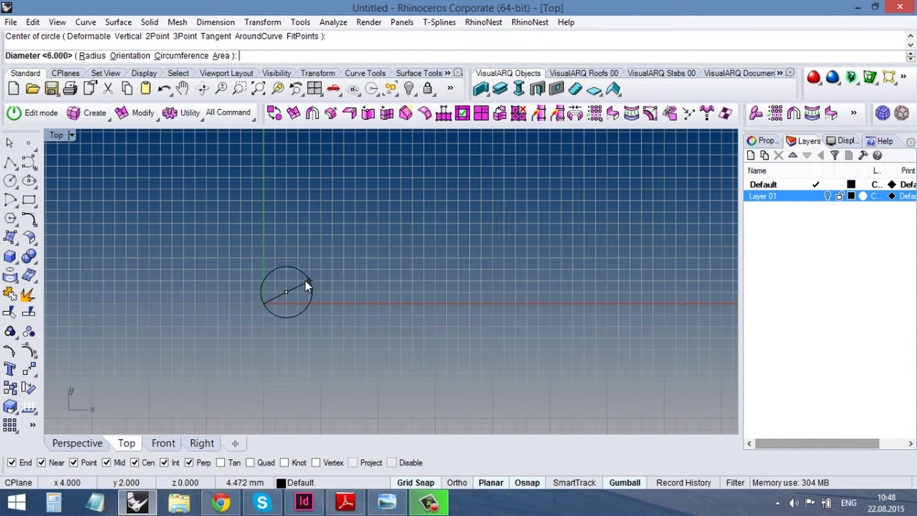
{"action": "left_click", "coordinate": [308, 282]}
{"action": "left_click", "coordinate": [313, 287]}
{"action": "right_click_drag", "start_coordinate": [370, 281], "coordinate": [378, 279]}
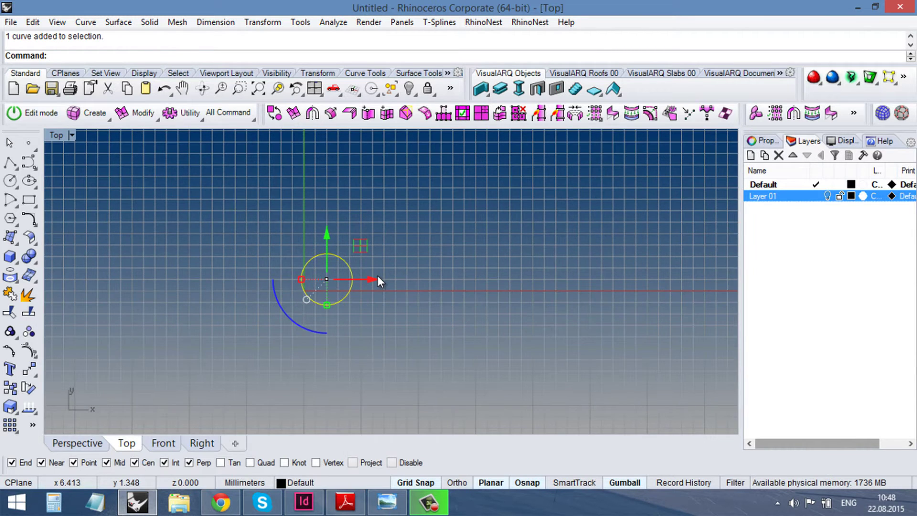
- Array the circle 15 × 15 × 1 with a 5 × 5 spacing cell
{"action": "type", "text": "Array"}
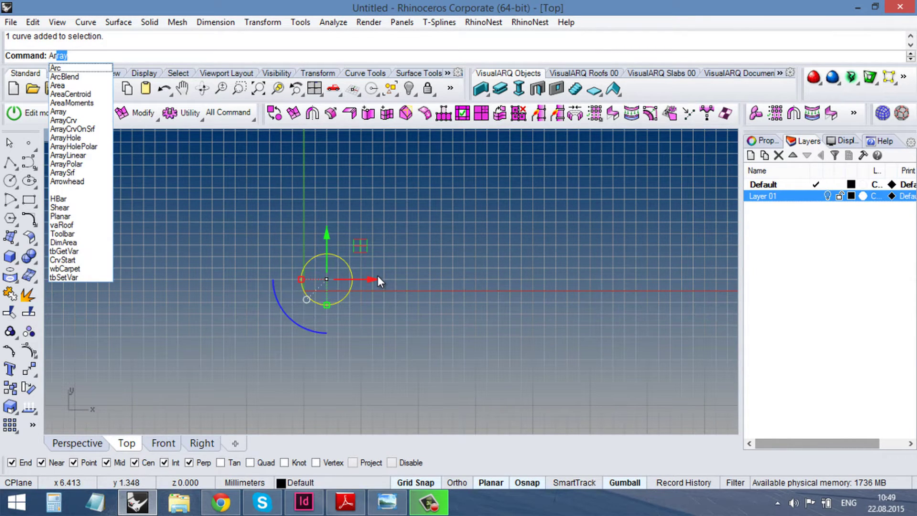
{"action": "key", "text": "Return"}
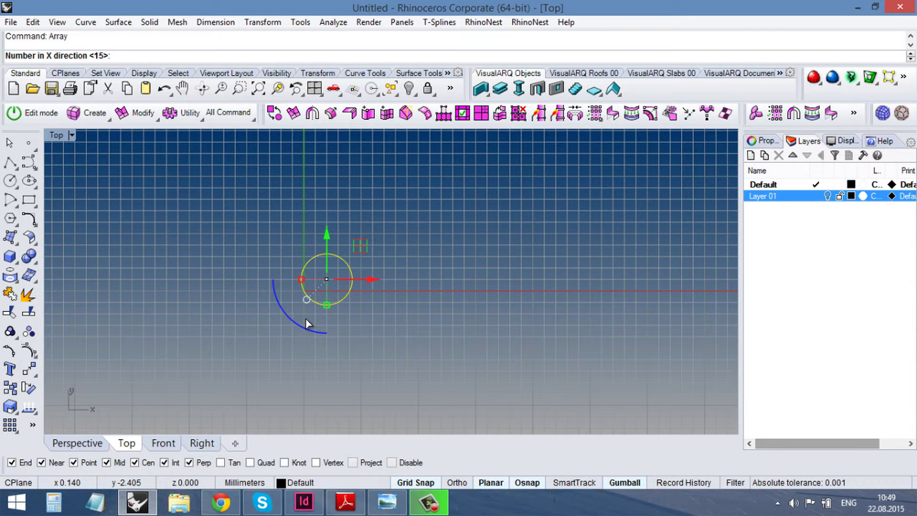
{"action": "key", "text": "Return"}
{"action": "key", "text": "Return"}
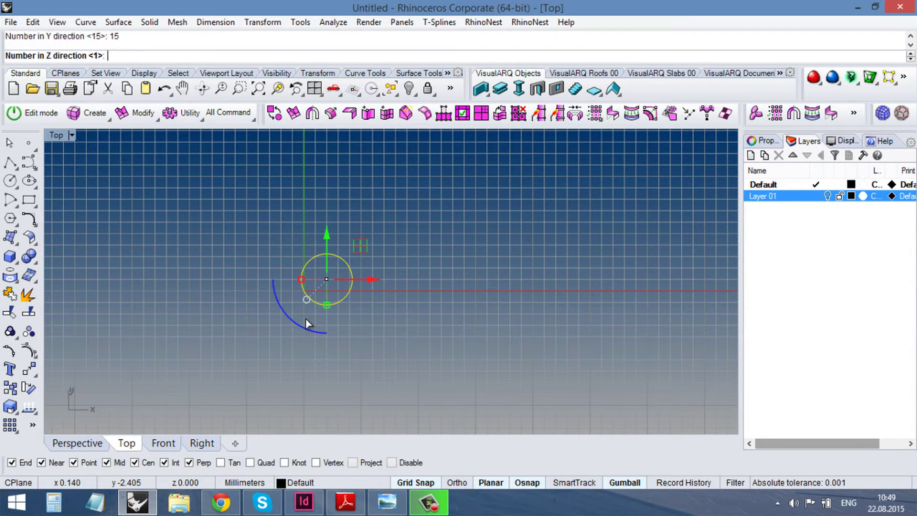
{"action": "key", "text": "Return"}
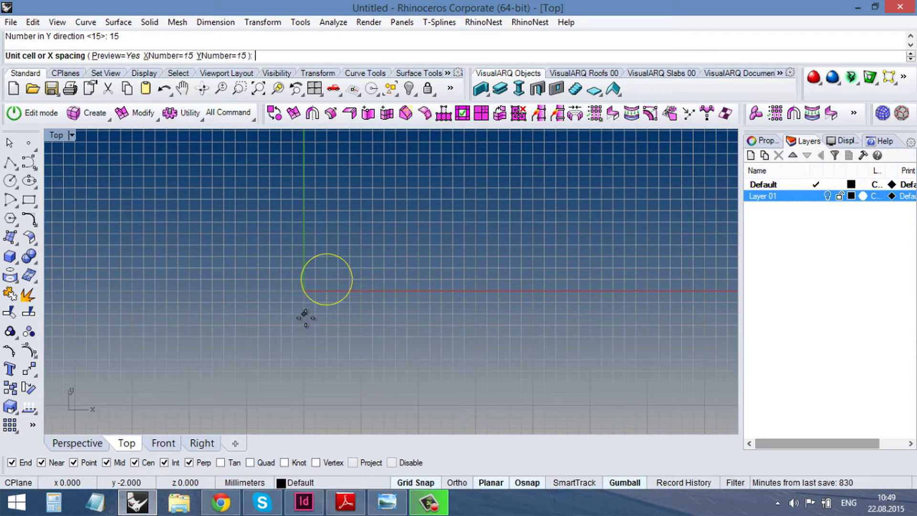
{"action": "left_click", "coordinate": [292, 314]}
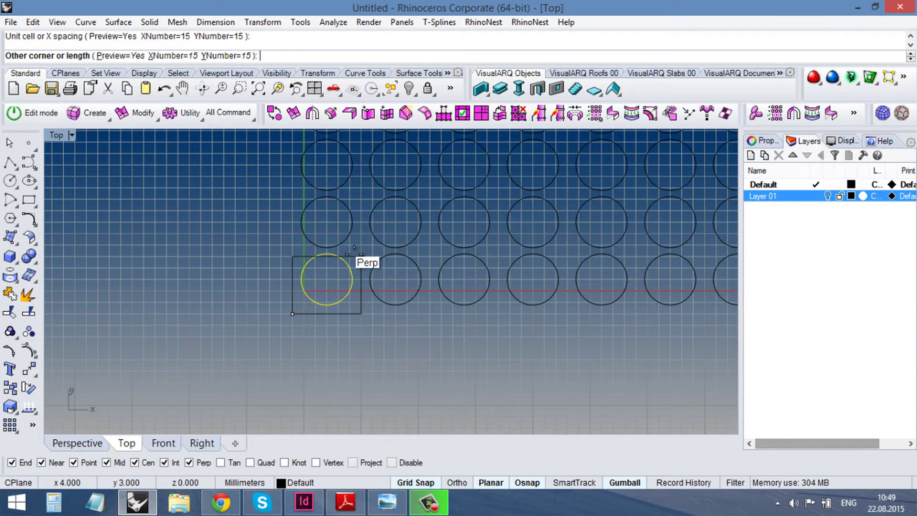
{"action": "scroll", "coordinate": [353, 256], "scroll_direction": "up", "scroll_amount": 2}
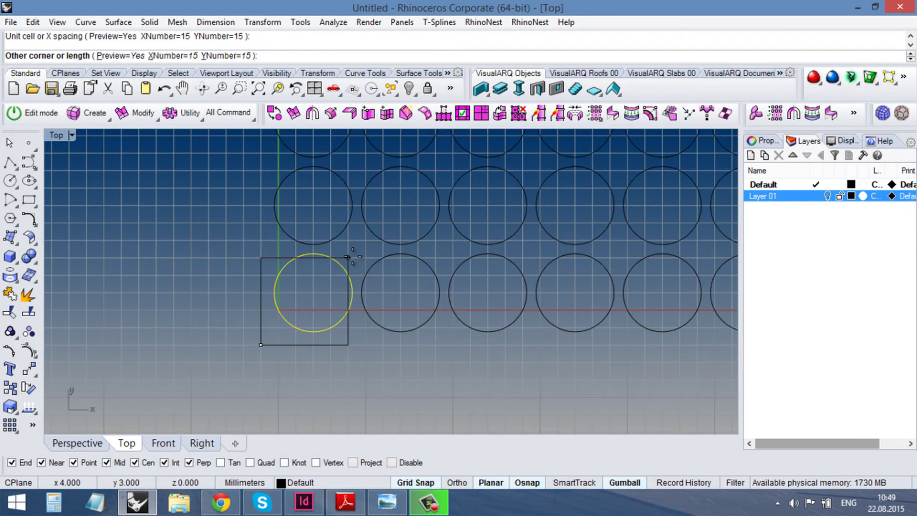
{"action": "left_click", "coordinate": [348, 257]}
{"action": "scroll", "coordinate": [397, 180], "scroll_direction": "down", "scroll_amount": 10}
{"action": "key", "text": "Return"}
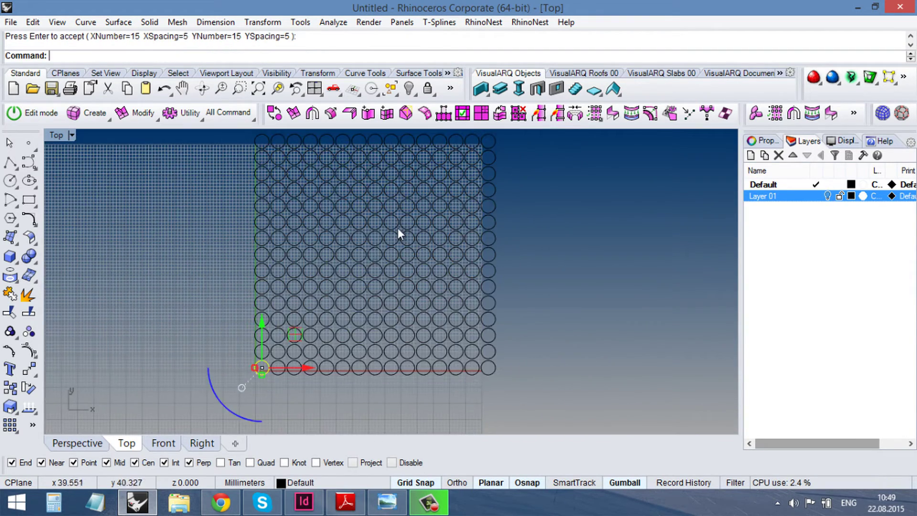
{"action": "scroll", "coordinate": [400, 233], "scroll_direction": "down", "scroll_amount": 3}
- Window-select the 225 circles and group them
{"action": "left_click_drag", "start_coordinate": [251, 163], "coordinate": [472, 381]}
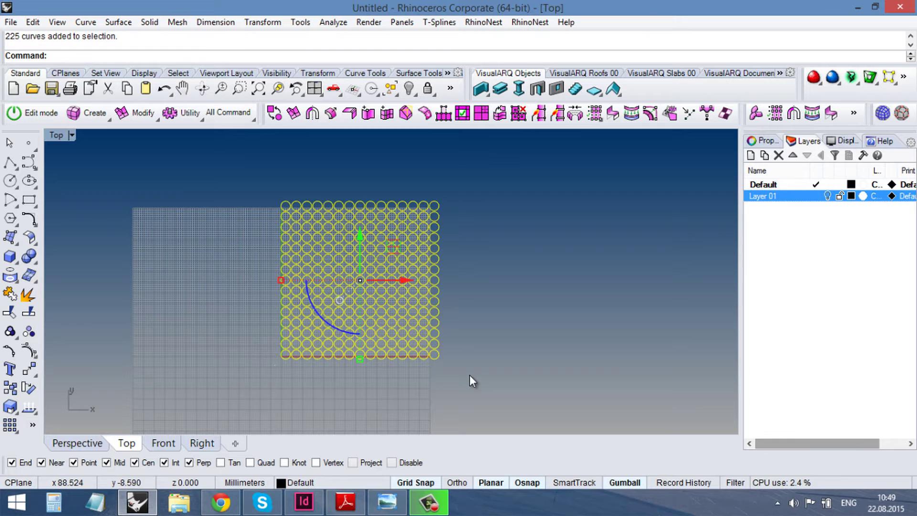
{"action": "key", "text": "ctrl+g"}
{"action": "right_click_drag", "start_coordinate": [462, 339], "coordinate": [465, 304]}
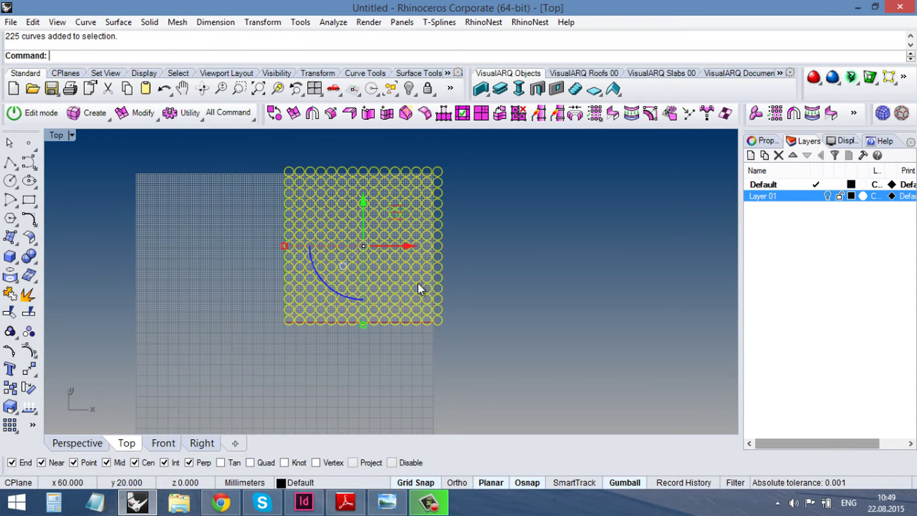
{"action": "key", "text": "Escape"}
{"action": "left_click", "coordinate": [437, 284]}
{"action": "left_click", "coordinate": [463, 288]}
{"action": "right_click_drag", "start_coordinate": [390, 277], "coordinate": [398, 288]}
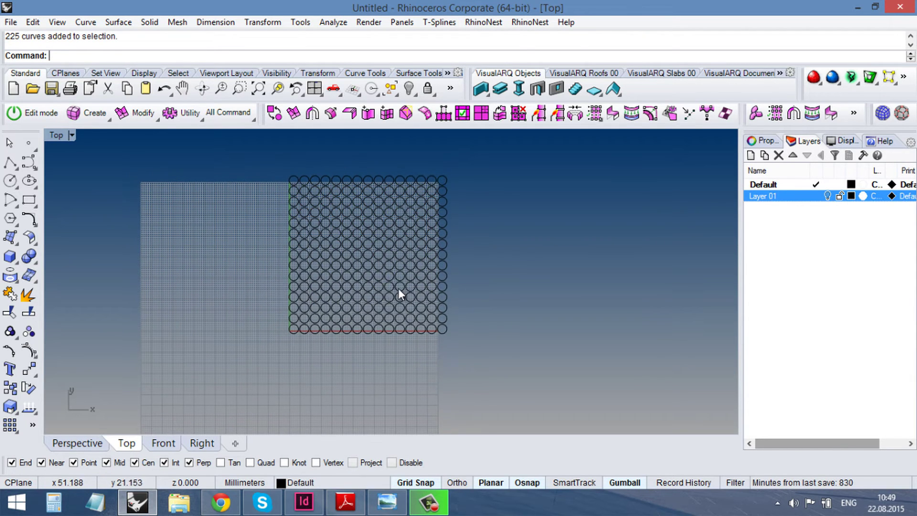
- Create a corner-to-corner rectangular plane surface enclosing the circle grid
{"action": "left_click", "coordinate": [17, 244]}
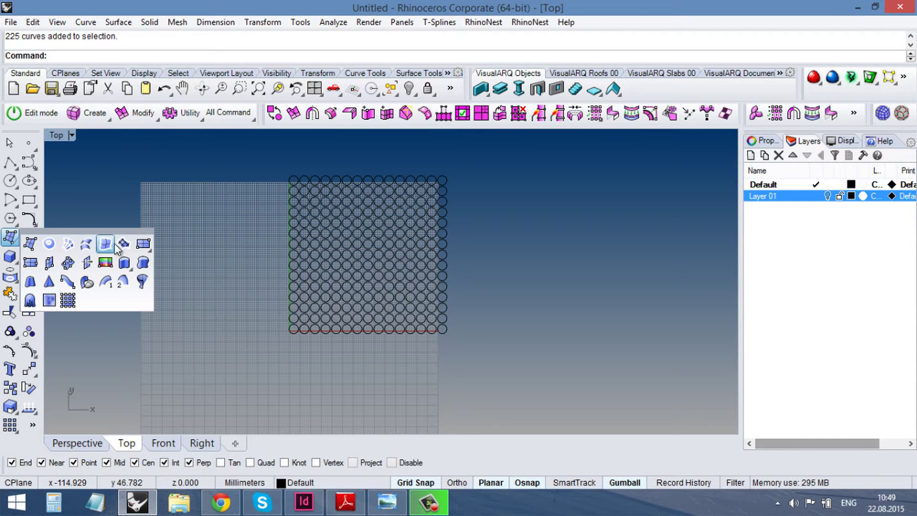
{"action": "left_click", "coordinate": [143, 244]}
{"action": "scroll", "coordinate": [262, 324], "scroll_direction": "up", "scroll_amount": 5}
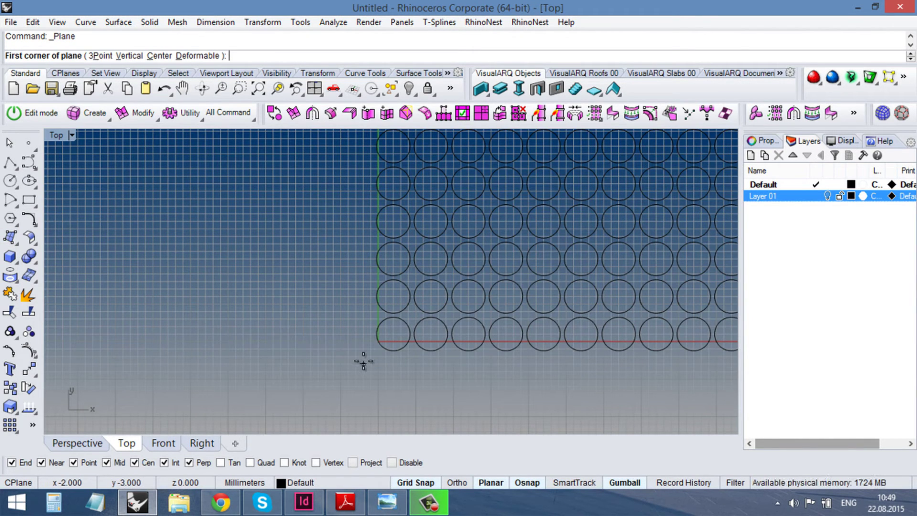
{"action": "left_click", "coordinate": [364, 359]}
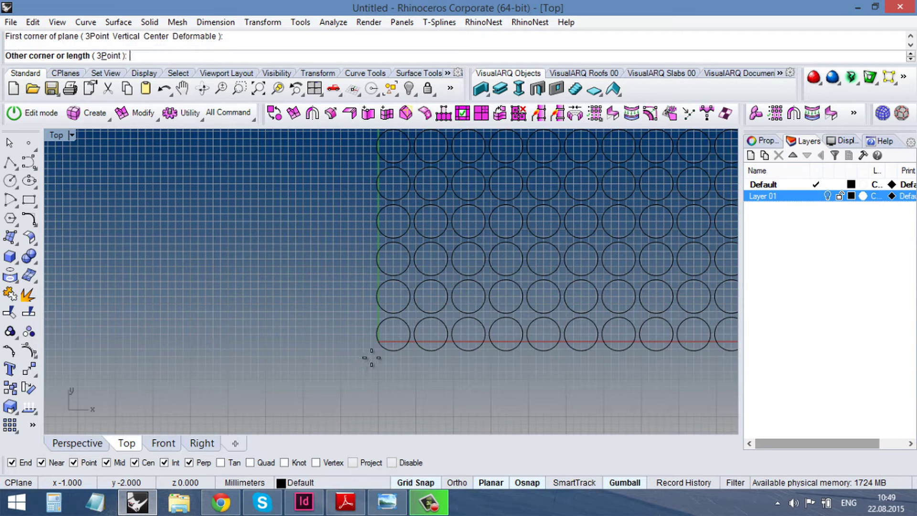
{"action": "scroll", "coordinate": [313, 374], "scroll_direction": "down", "scroll_amount": 5}
{"action": "scroll", "coordinate": [492, 201], "scroll_direction": "up", "scroll_amount": 5}
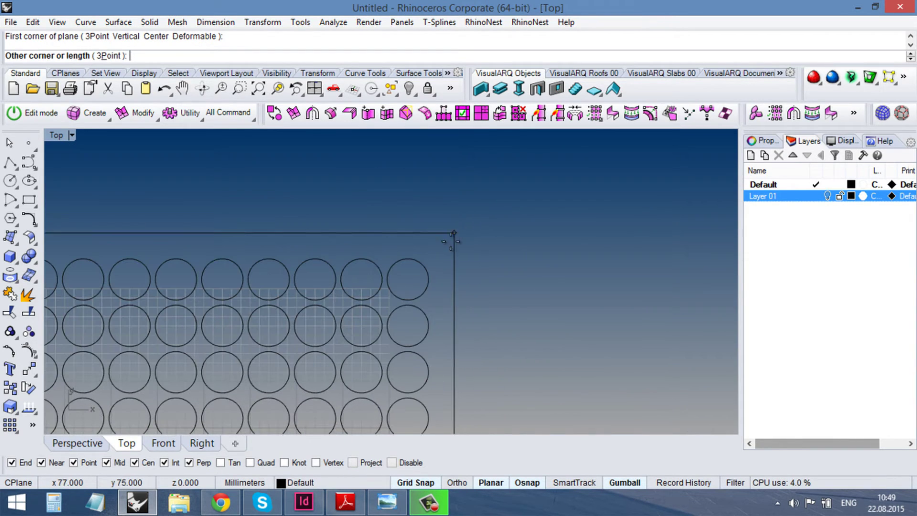
{"action": "left_click", "coordinate": [436, 251]}
- Place a duplicate of the square surface to the right of the grid
{"action": "left_click", "coordinate": [437, 252]}
{"action": "scroll", "coordinate": [376, 215], "scroll_direction": "down", "scroll_amount": 5}
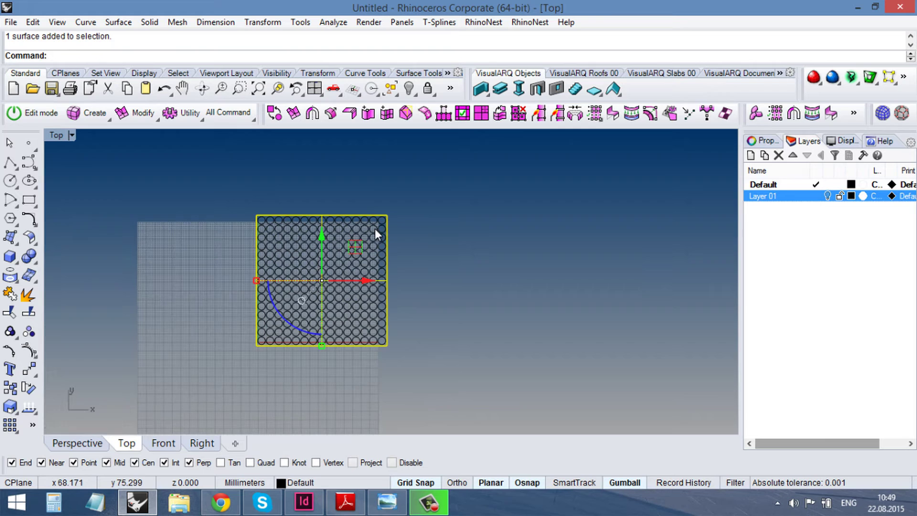
{"action": "left_click_drag", "start_coordinate": [362, 281], "coordinate": [526, 281]}
{"action": "right_click_drag", "start_coordinate": [526, 281], "coordinate": [374, 308]}
{"action": "left_click", "coordinate": [414, 285]}
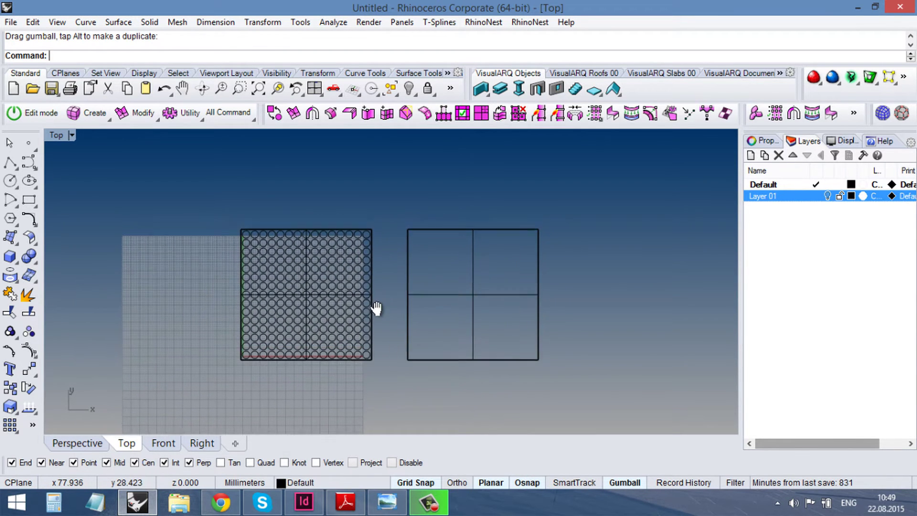
{"action": "scroll", "coordinate": [328, 340], "scroll_direction": "up", "scroll_amount": 2}
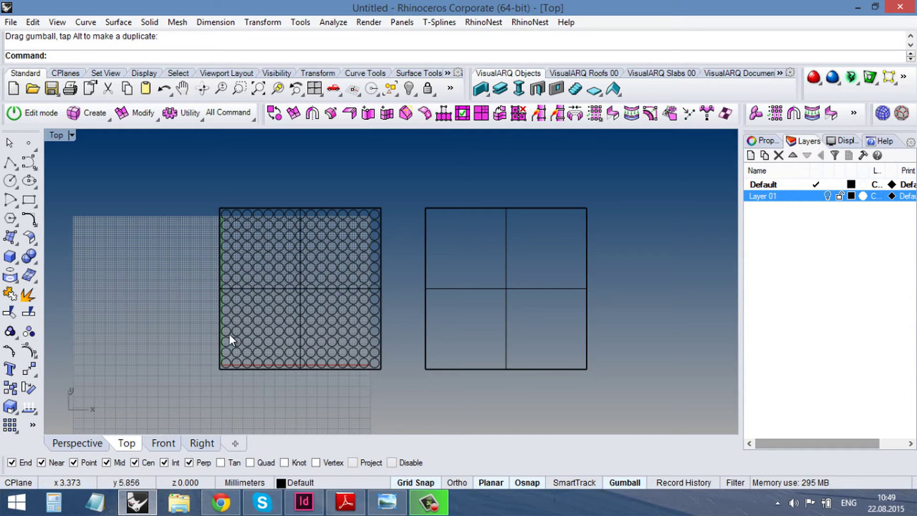
{"action": "left_click", "coordinate": [467, 288]}
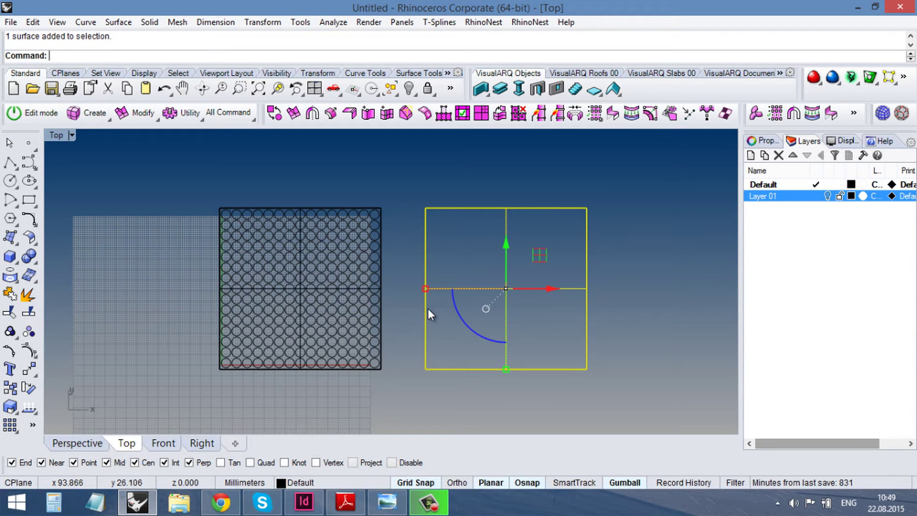
{"action": "mouse_move", "coordinate": [428, 308]}
{"action": "right_mouse_down"}
{"action": "mouse_move", "coordinate": [420, 329]}
{"action": "mouse_move", "coordinate": [421, 314]}
{"action": "right_mouse_up"}
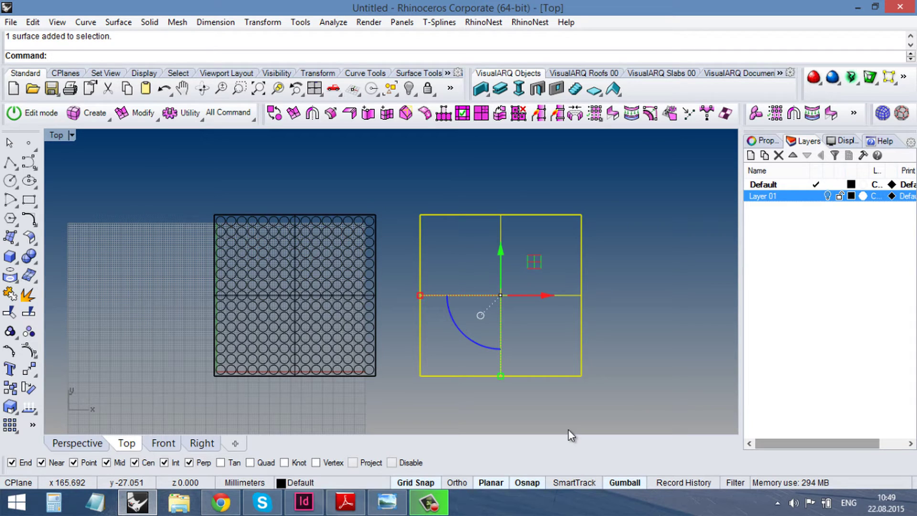
- Rebuild the right square surface with 8 U and 8 V points at degree 3
{"action": "type", "text": "Rebui"}
{"action": "key", "text": "Return"}
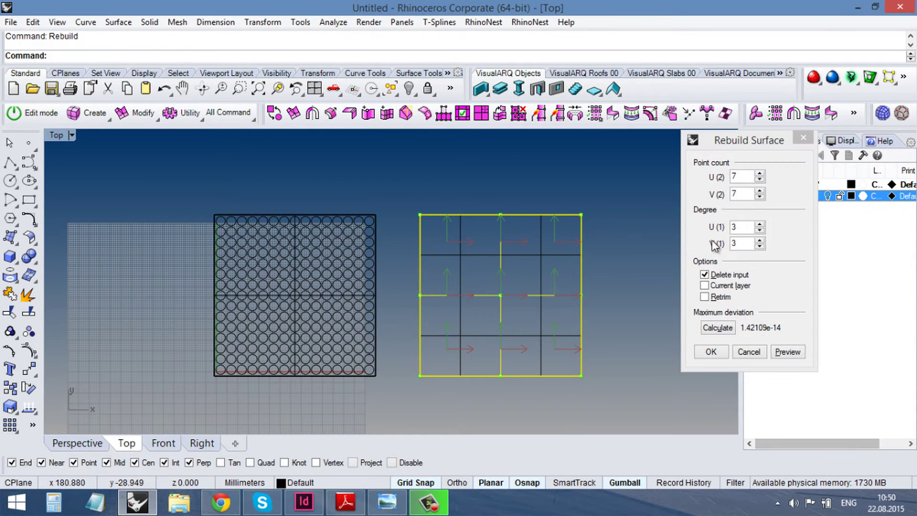
{"action": "left_click", "coordinate": [729, 178]}
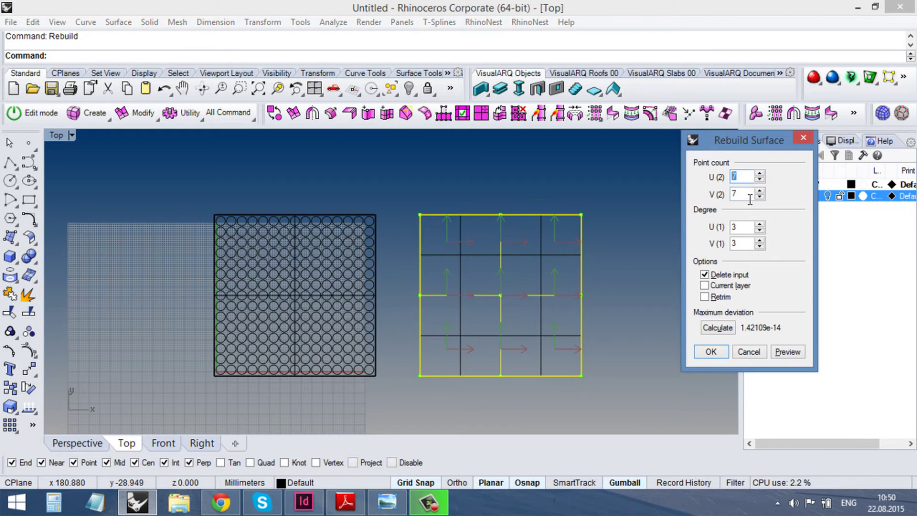
{"action": "type", "text": "8"}
{"action": "double_click", "coordinate": [738, 194]}
{"action": "type", "text": "8"}
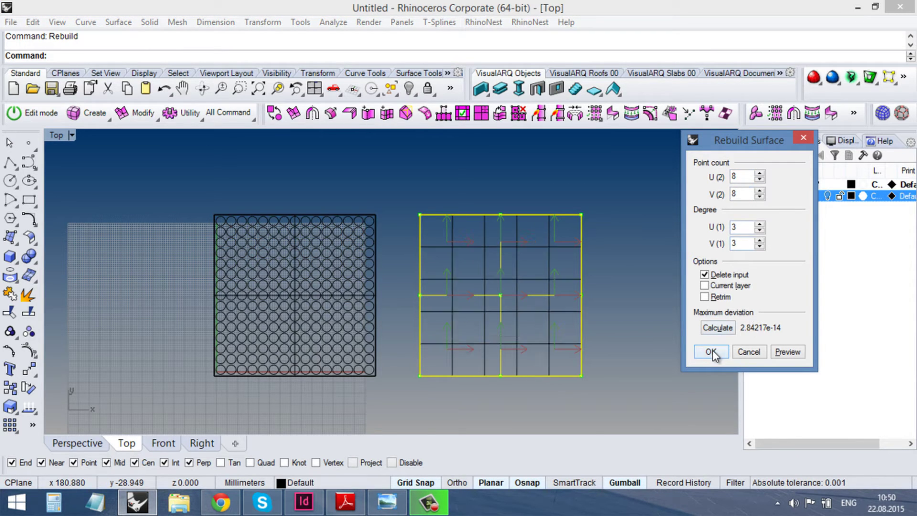
{"action": "left_click", "coordinate": [711, 352]}
{"action": "right_click_drag", "start_coordinate": [596, 393], "coordinate": [587, 379]}
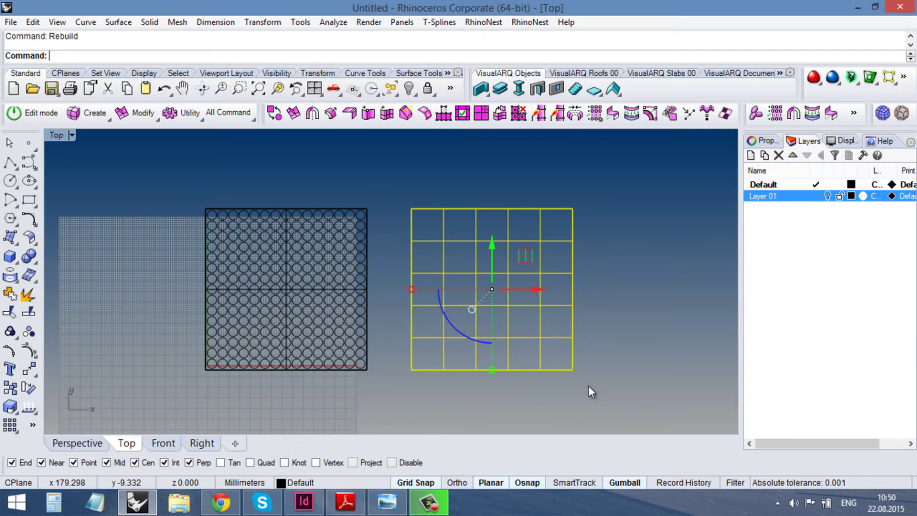
- Show the surface's control points and set one interior point's weight to 7.52
{"action": "left_click", "coordinate": [30, 351]}
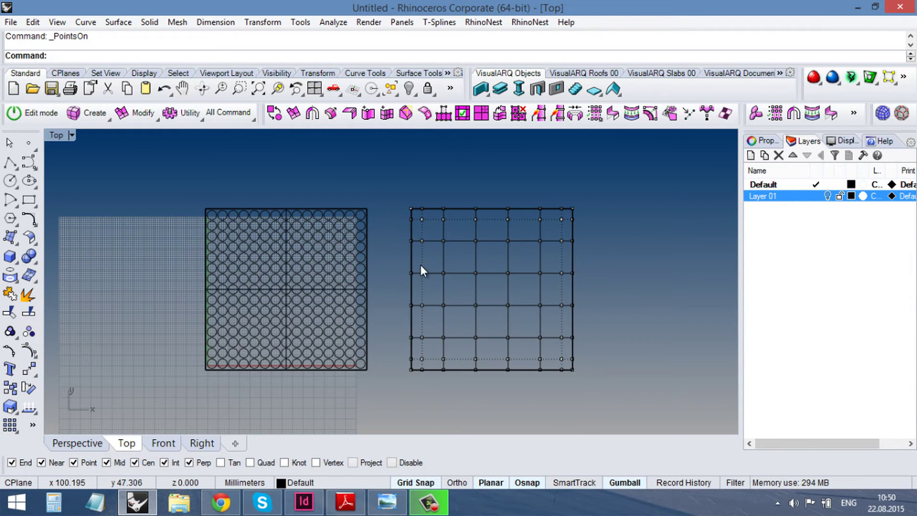
{"action": "left_click", "coordinate": [454, 282]}
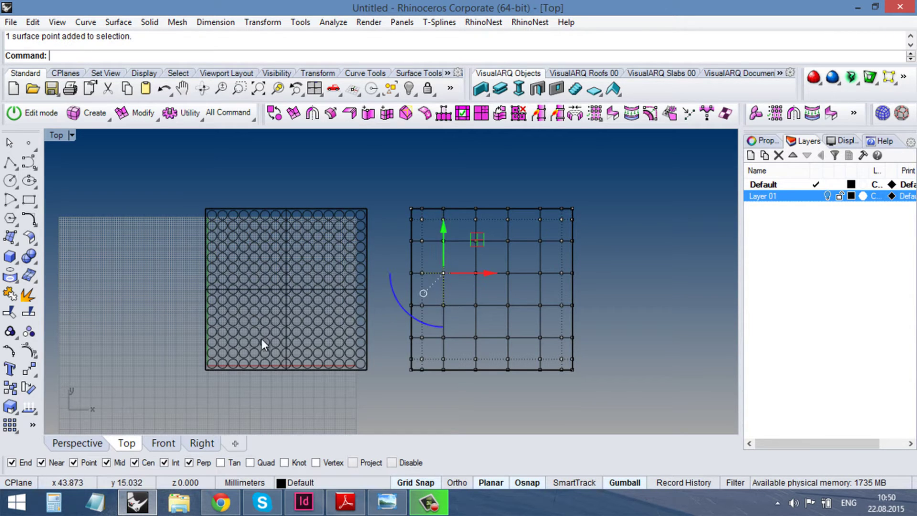
{"action": "left_click", "coordinate": [33, 360]}
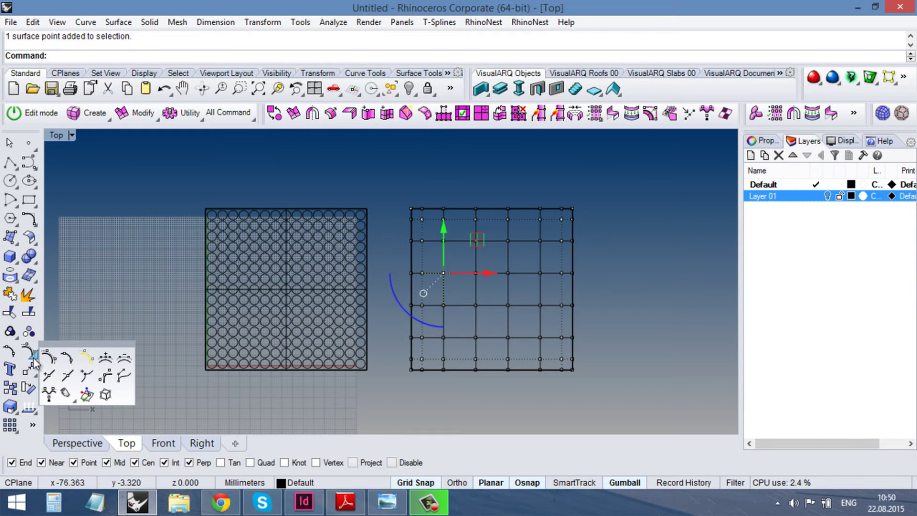
{"action": "left_click", "coordinate": [49, 395]}
{"action": "left_click_drag", "start_coordinate": [146, 189], "coordinate": [180, 185]}
{"action": "left_click", "coordinate": [91, 227]}
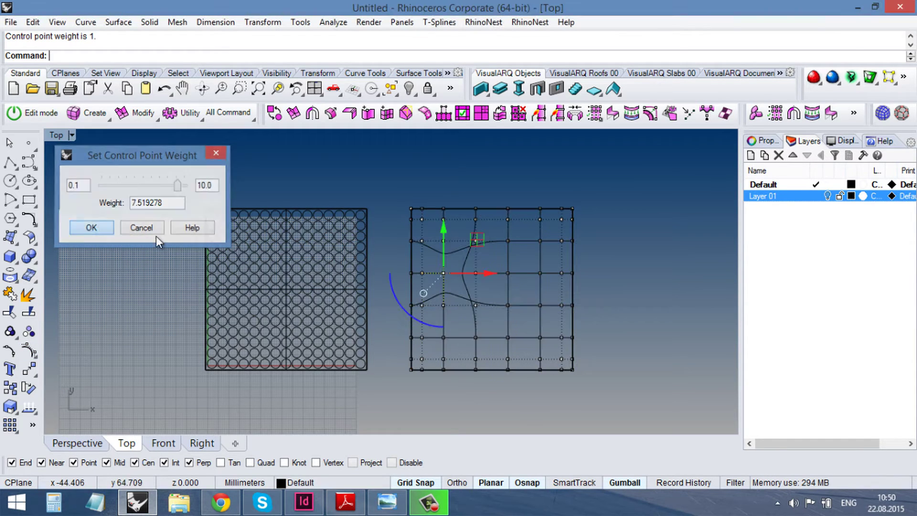
- Set two more control point weights to 3.13 and 0.117
{"action": "left_click", "coordinate": [507, 330]}
{"action": "left_click", "coordinate": [509, 338]}
{"action": "key", "text": "Return"}
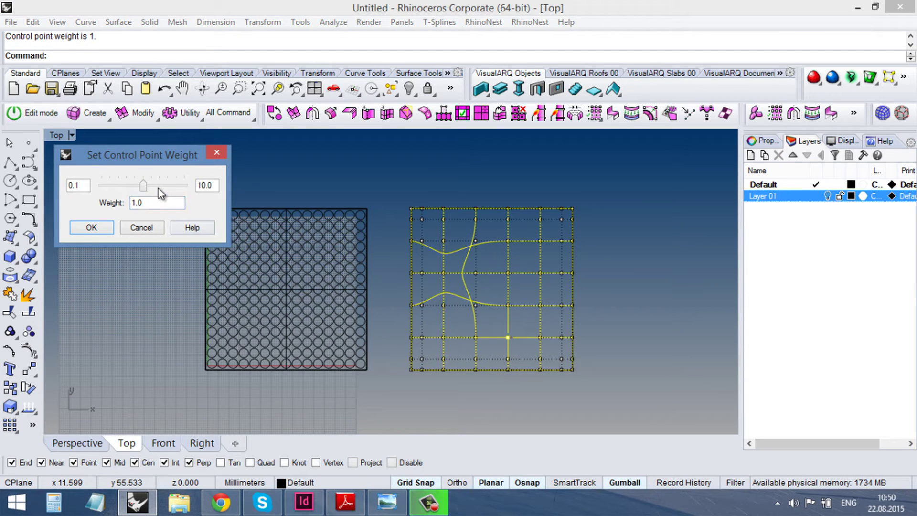
{"action": "left_click_drag", "start_coordinate": [143, 186], "coordinate": [160, 187]}
{"action": "left_click", "coordinate": [91, 227]}
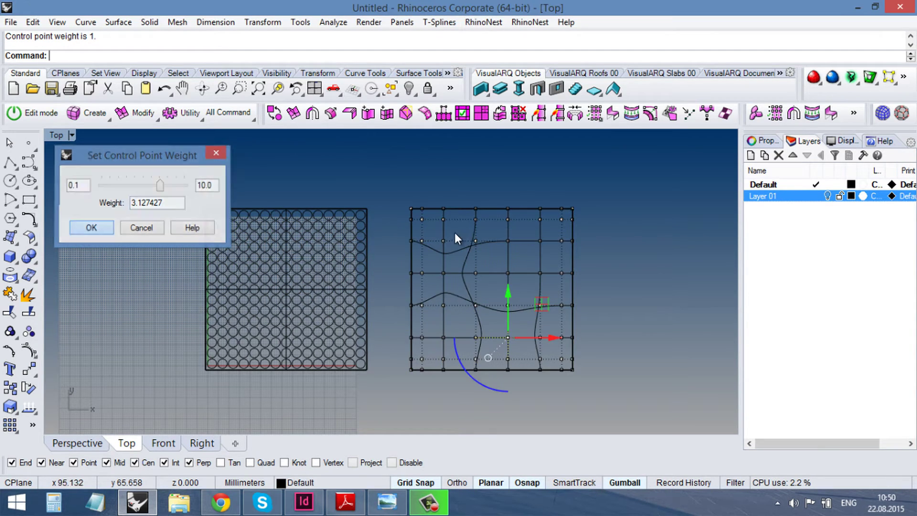
{"action": "key", "text": "Escape"}
{"action": "left_click", "coordinate": [537, 218]}
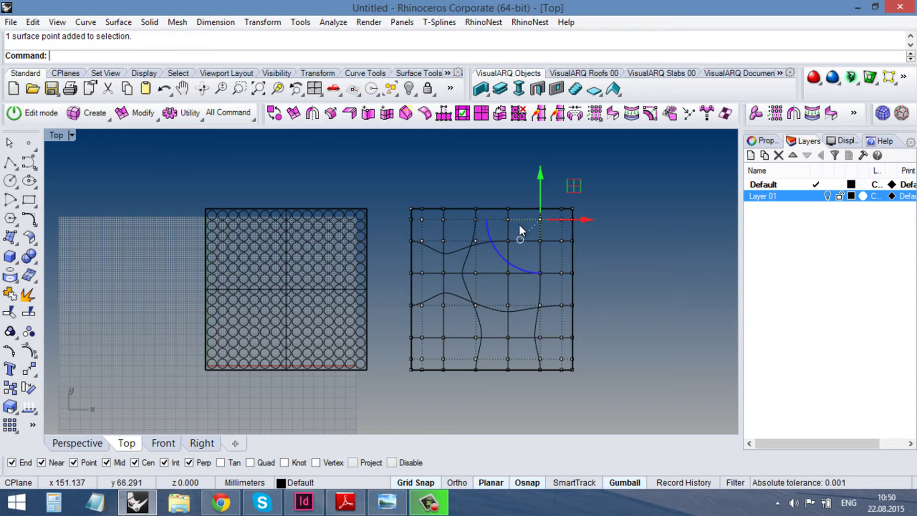
{"action": "key", "text": "Return"}
{"action": "left_click_drag", "start_coordinate": [145, 190], "coordinate": [117, 207]}
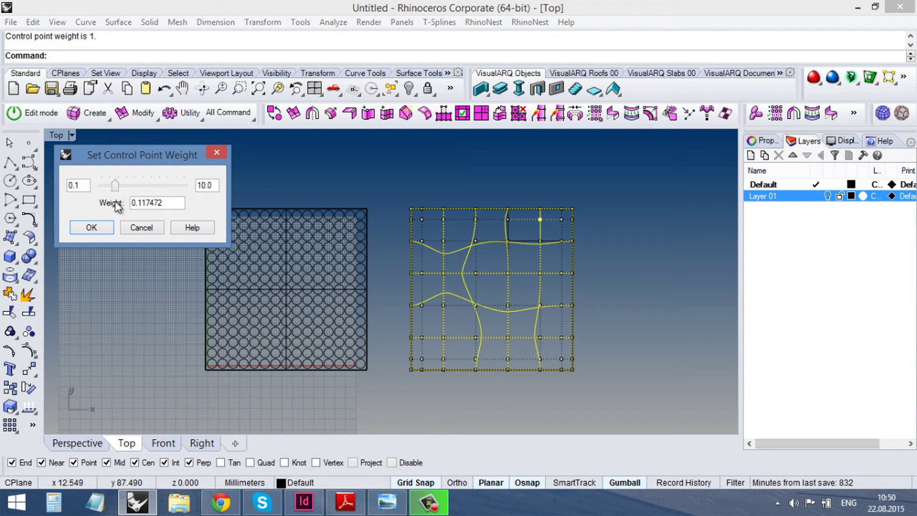
{"action": "left_click", "coordinate": [92, 228]}
{"action": "key", "text": "Escape"}
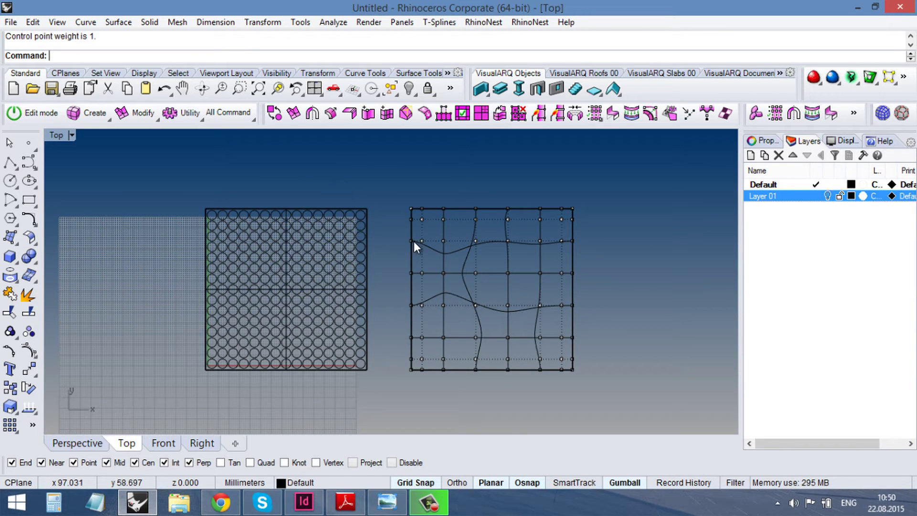
{"action": "right_click_drag", "start_coordinate": [414, 242], "coordinate": [342, 308]}
- Flow the circle grid from the flat base surface onto the reweighted surface with Rigid=No
{"action": "left_click", "coordinate": [325, 307]}
{"action": "left_click", "coordinate": [342, 308]}
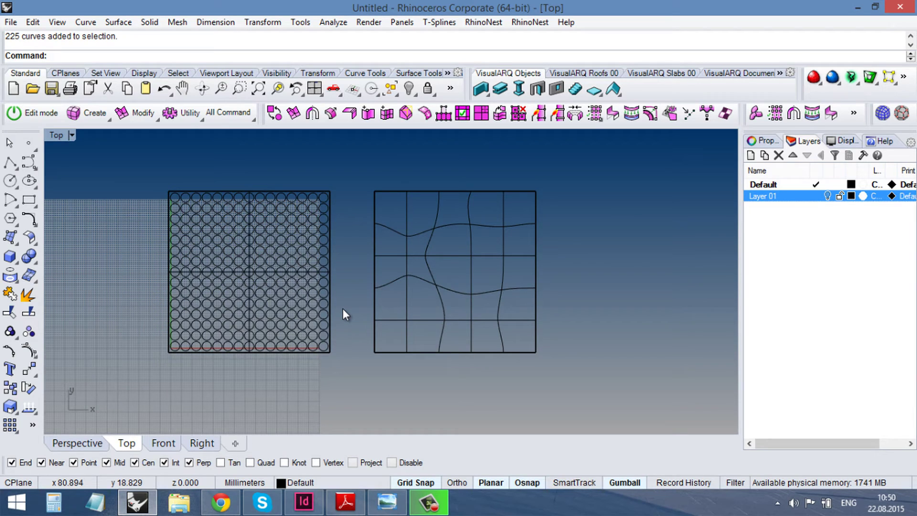
{"action": "type", "text": "FlowAlongSrf"}
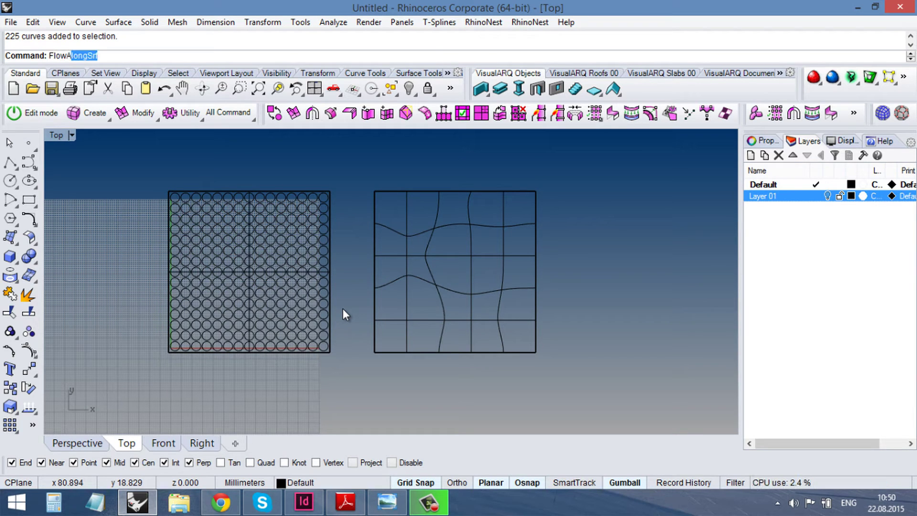
{"action": "key", "text": "Return"}
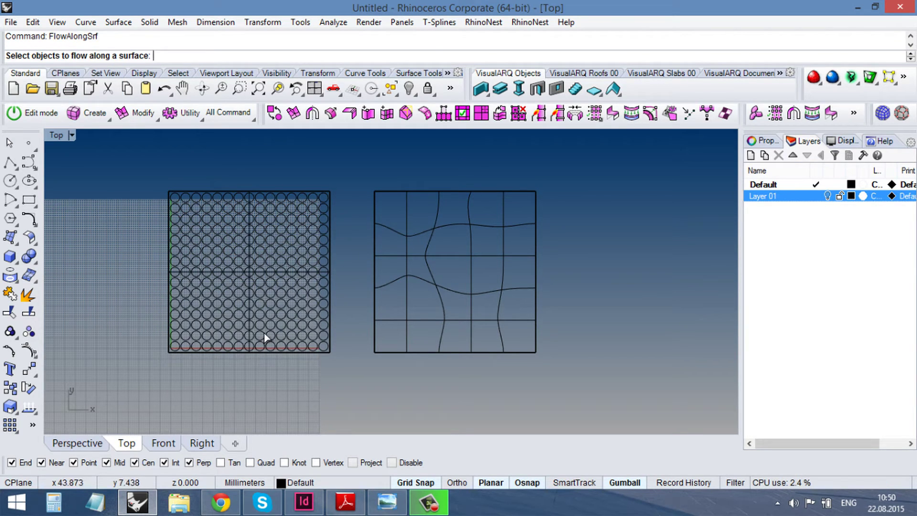
{"action": "left_click", "coordinate": [320, 340]}
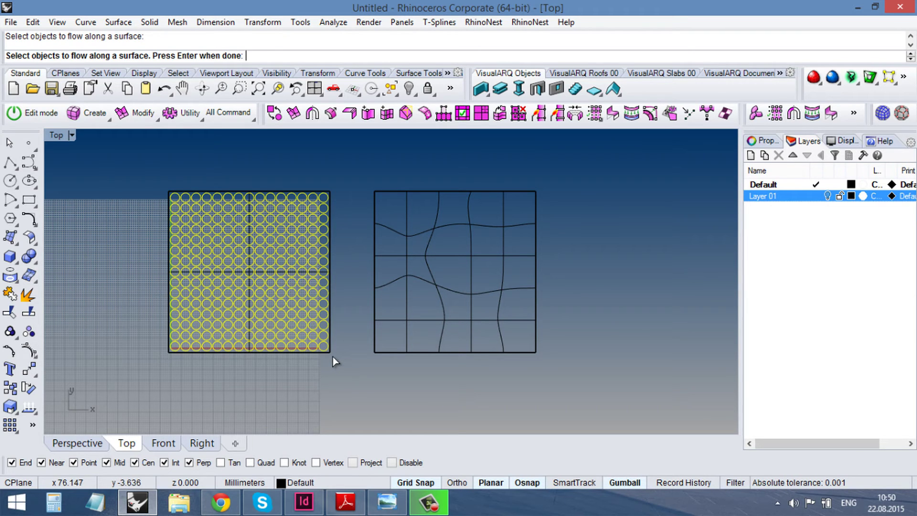
{"action": "key", "text": "Return"}
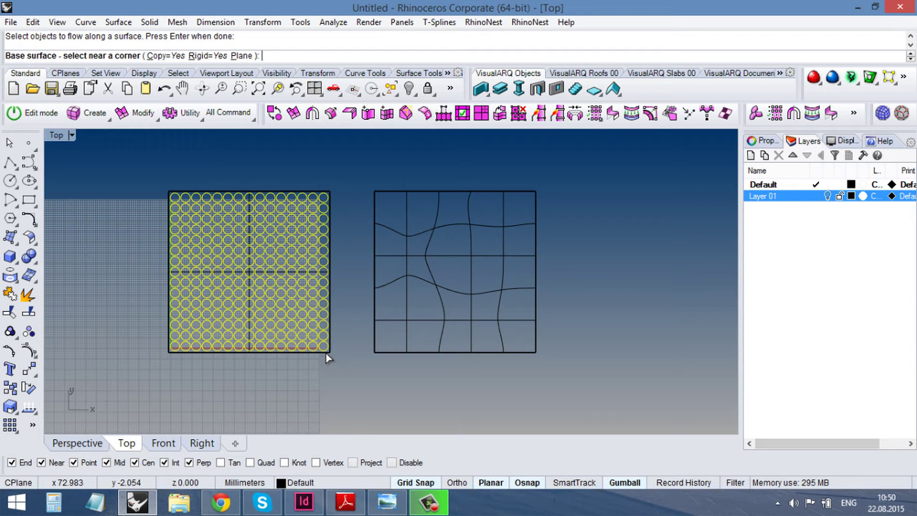
{"action": "left_click", "coordinate": [327, 357]}
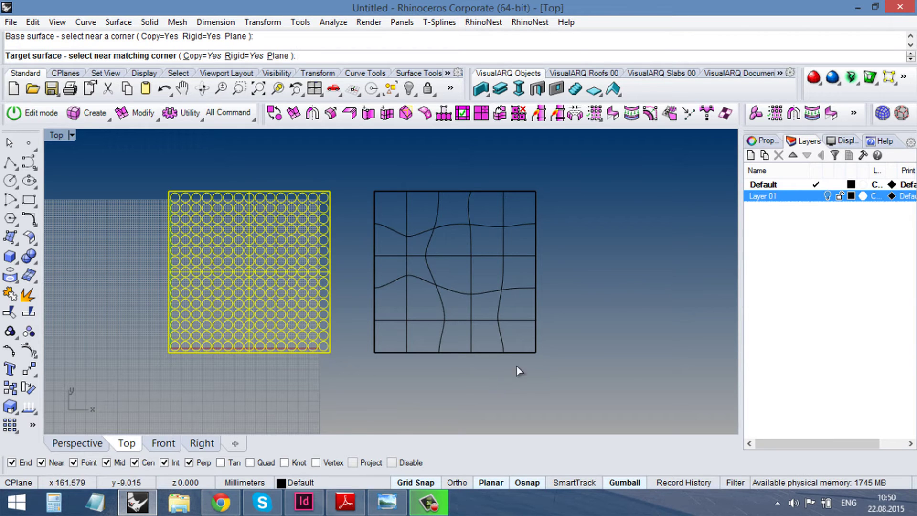
{"action": "left_click", "coordinate": [249, 56]}
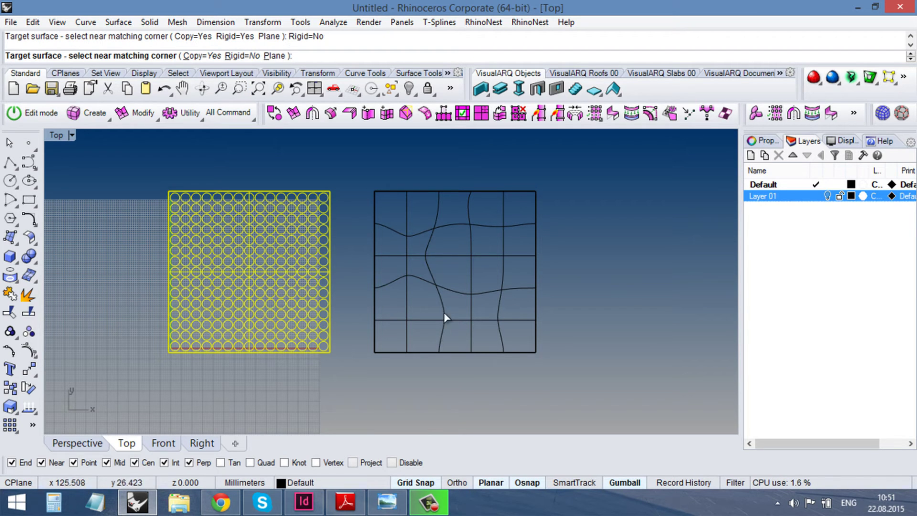
{"action": "left_click", "coordinate": [531, 351]}
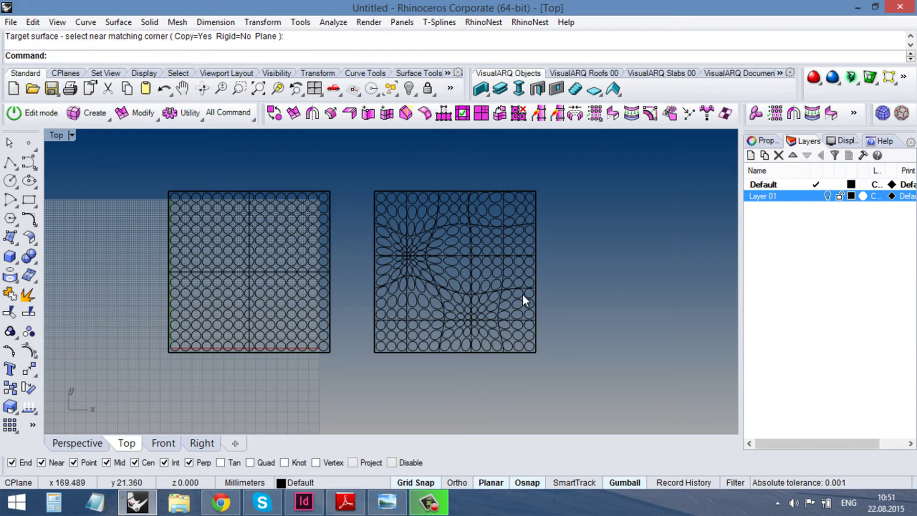
- Move the flowed ellipses to the right of the reweighted surface
{"action": "right_click_drag", "start_coordinate": [446, 277], "coordinate": [333, 274]}
{"action": "scroll", "coordinate": [337, 276], "scroll_direction": "down", "scroll_amount": 3}
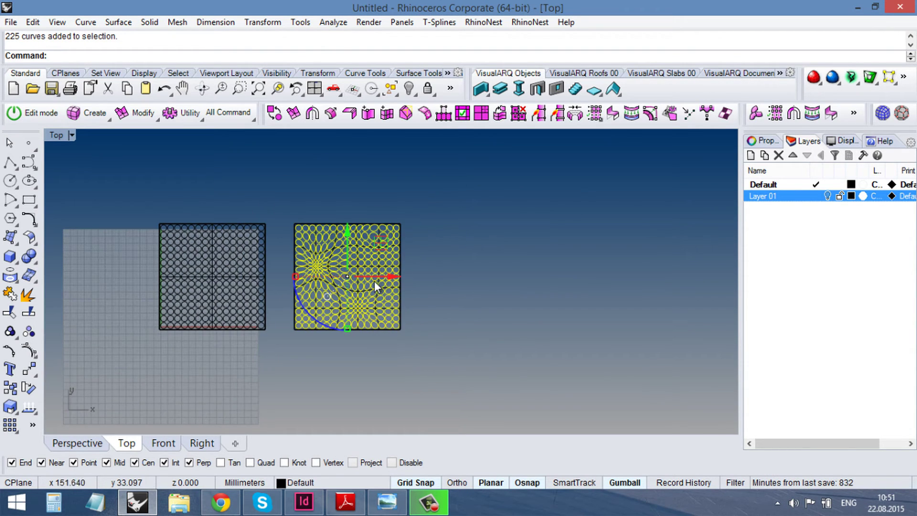
{"action": "left_click_drag", "start_coordinate": [376, 276], "coordinate": [559, 274]}
{"action": "scroll", "coordinate": [518, 292], "scroll_direction": "up", "scroll_amount": 4}
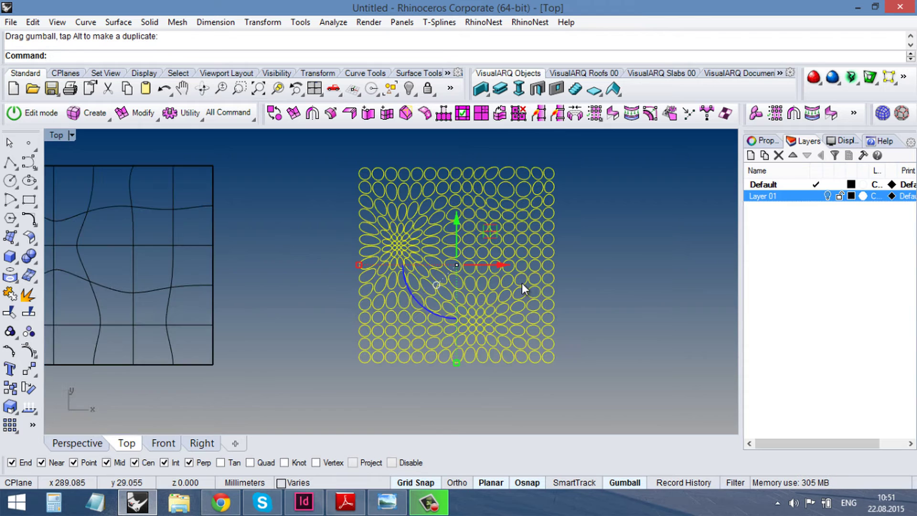
{"action": "left_click", "coordinate": [544, 293]}
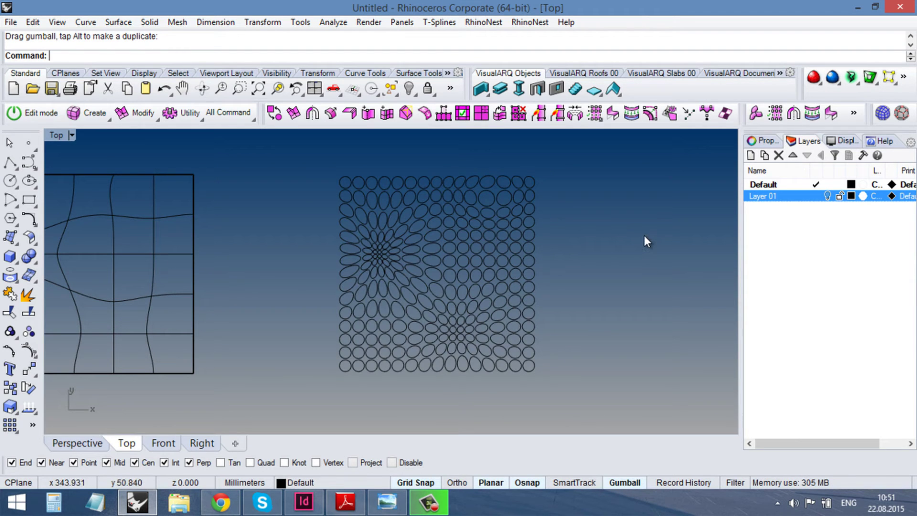
{"action": "right_click_drag", "start_coordinate": [448, 230], "coordinate": [618, 223]}
{"action": "scroll", "coordinate": [618, 222], "scroll_direction": "down", "scroll_amount": 3}
{"action": "right_click_drag", "start_coordinate": [463, 285], "coordinate": [473, 261]}
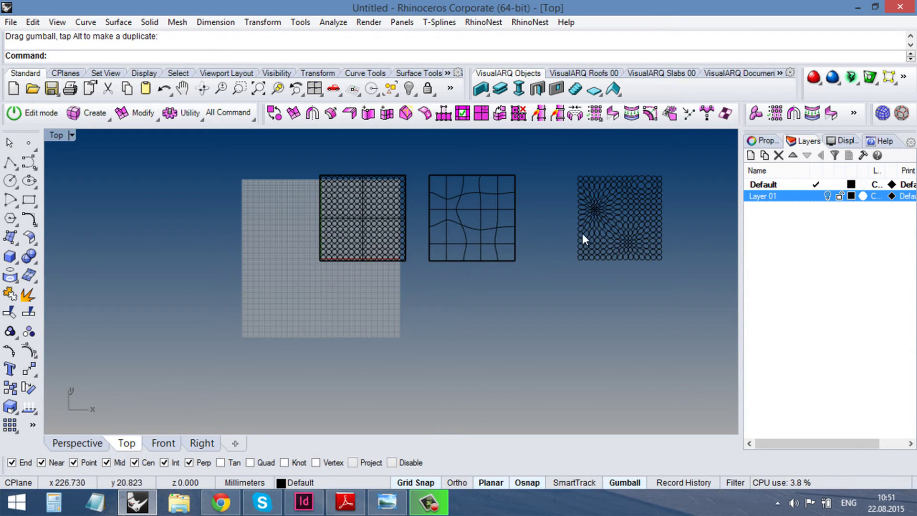
- Draw a 4 mm circle below the existing surfaces
{"action": "right_click_drag", "start_coordinate": [540, 282], "coordinate": [502, 264]}
{"action": "left_click", "coordinate": [10, 181]}
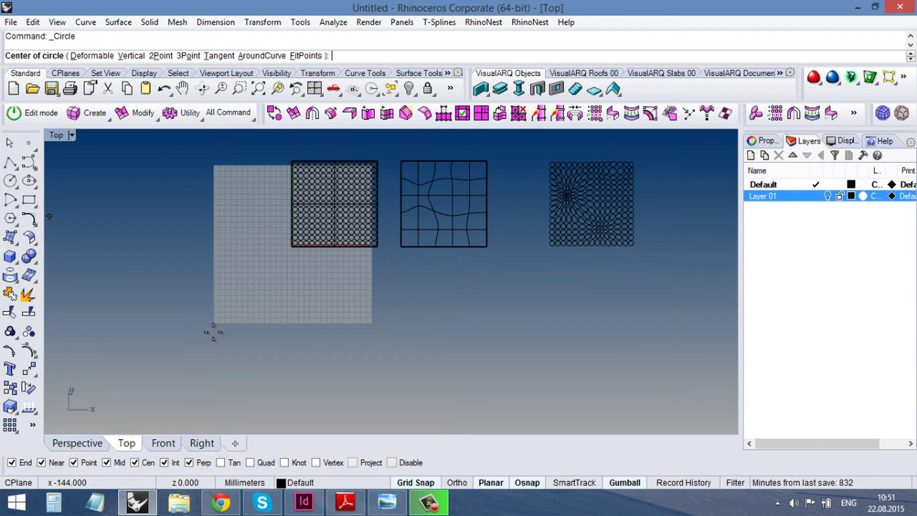
{"action": "scroll", "coordinate": [298, 394], "scroll_direction": "up", "scroll_amount": 10}
{"action": "left_click", "coordinate": [298, 394]}
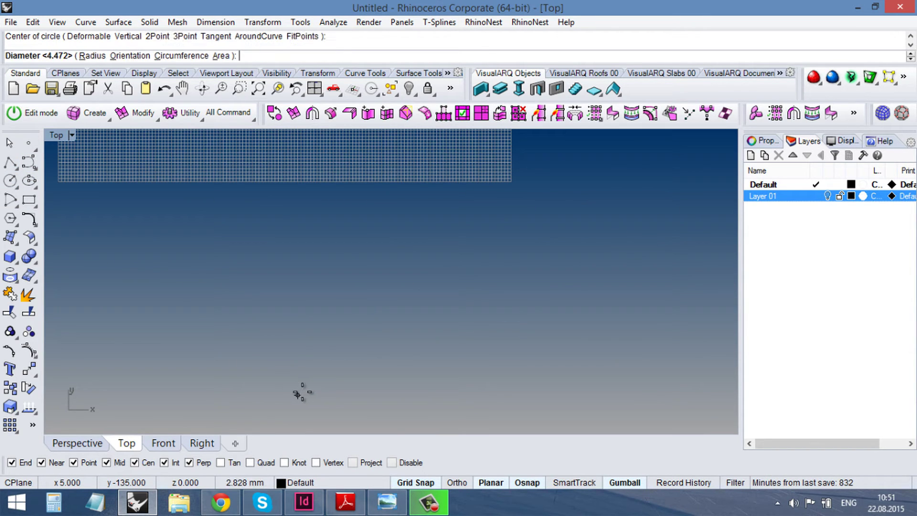
{"action": "scroll", "coordinate": [305, 394], "scroll_direction": "up", "scroll_amount": 2}
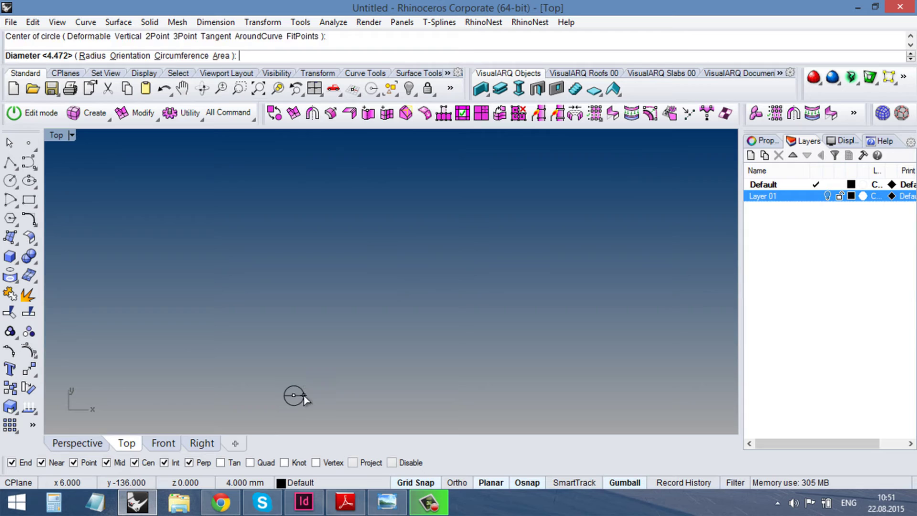
{"action": "left_click", "coordinate": [304, 396]}
{"action": "left_click", "coordinate": [301, 402]}
{"action": "scroll", "coordinate": [301, 402], "scroll_direction": "up", "scroll_amount": 3}
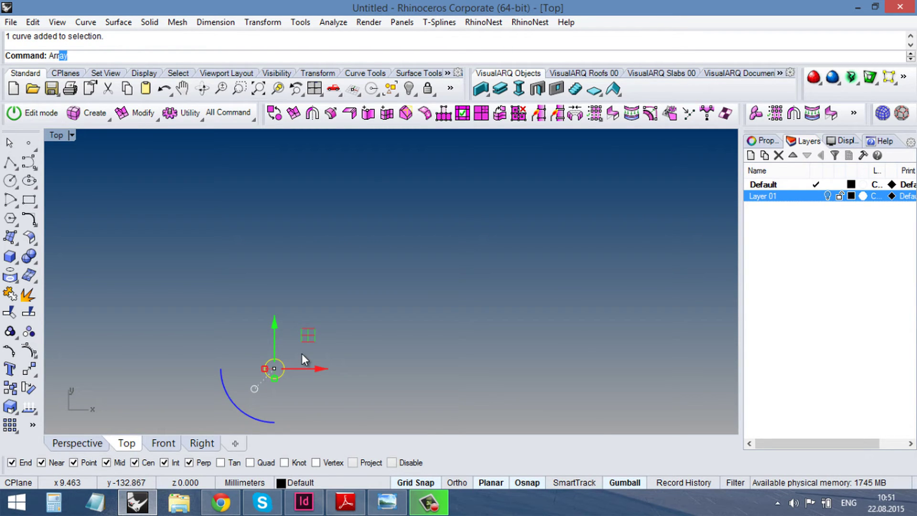
- Array the circle 15 × 15 × 1 with 12-unit spacing
{"action": "type", "text": "Arr"}
{"action": "key", "text": "Return"}
{"action": "key", "text": "Return"}
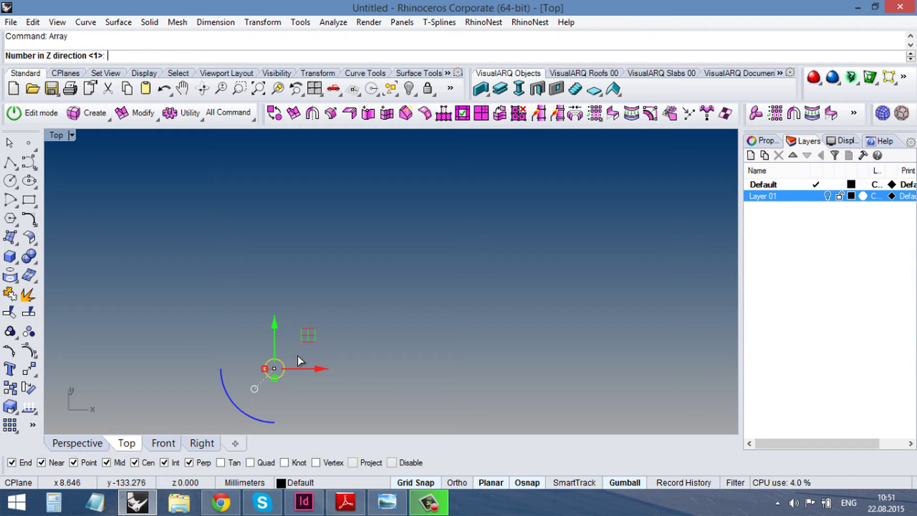
{"action": "key", "text": "Return"}
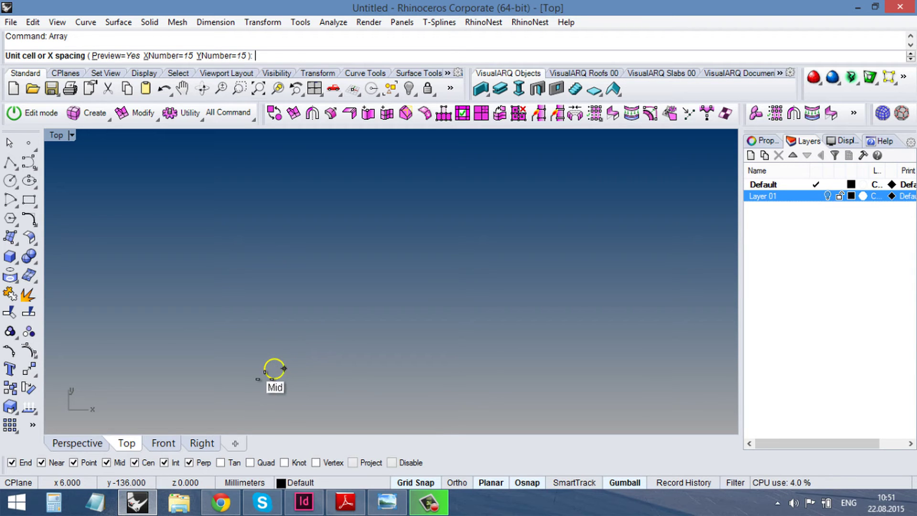
{"action": "left_click", "coordinate": [263, 381]}
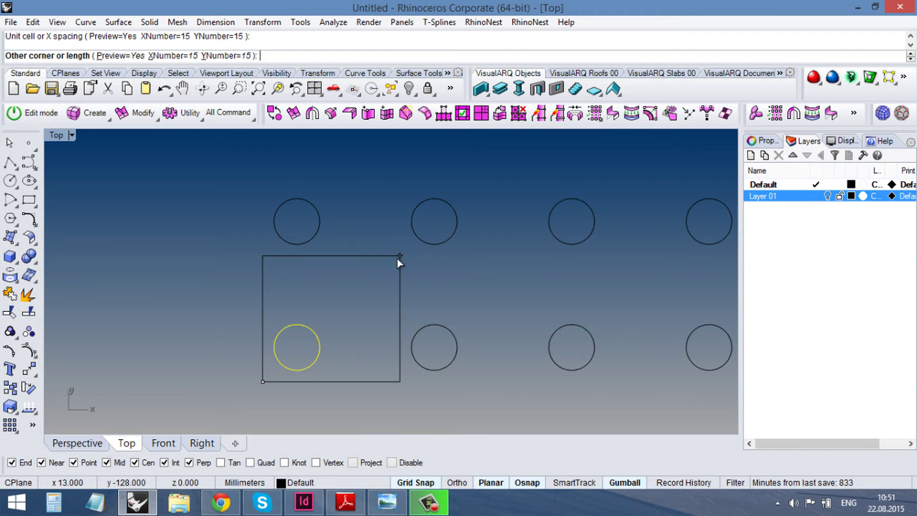
{"action": "left_click", "coordinate": [395, 257]}
{"action": "scroll", "coordinate": [318, 315], "scroll_direction": "down", "scroll_amount": 5}
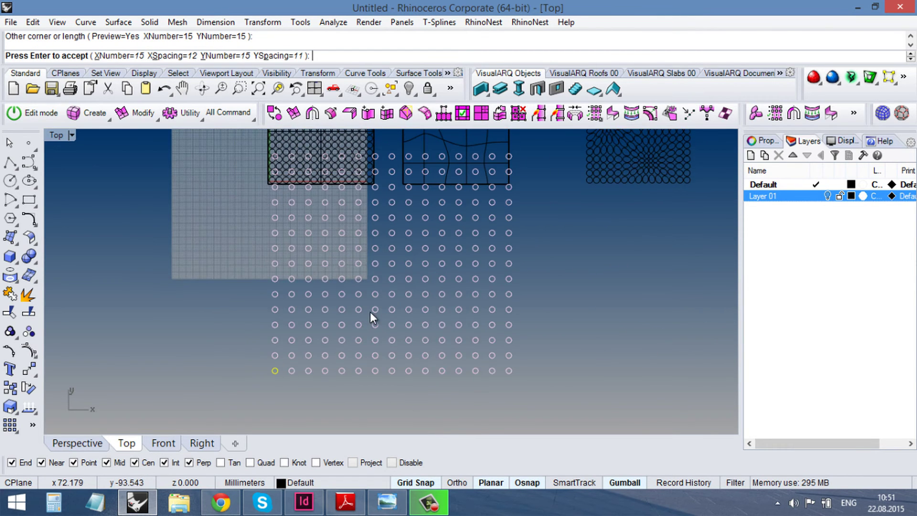
{"action": "key", "text": "Return"}
{"action": "scroll", "coordinate": [369, 310], "scroll_direction": "down", "scroll_amount": 3}
- Move the circle array down below the surfaces and reselect it
{"action": "left_click_drag", "start_coordinate": [317, 222], "coordinate": [466, 372]}
{"action": "right_click_drag", "start_coordinate": [450, 367], "coordinate": [406, 311]}
{"action": "left_click_drag", "start_coordinate": [379, 210], "coordinate": [375, 277]}
{"action": "left_click", "coordinate": [467, 319]}
{"action": "left_click_drag", "start_coordinate": [244, 239], "coordinate": [452, 384]}
- Group the 225 circles and draw a rectangular plane surface enclosing the grid
{"action": "key", "text": "ctrl+g"}
{"action": "key", "text": "Escape"}
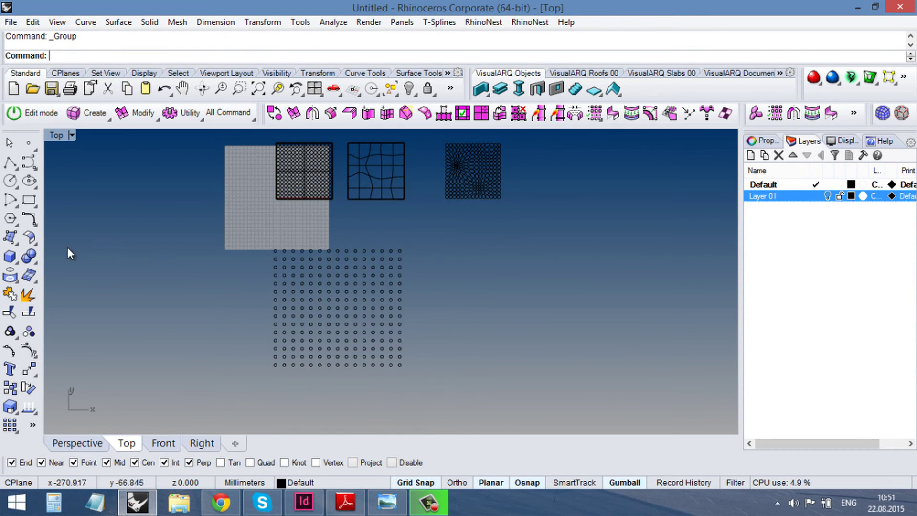
{"action": "left_click", "coordinate": [13, 246]}
{"action": "left_click", "coordinate": [134, 245]}
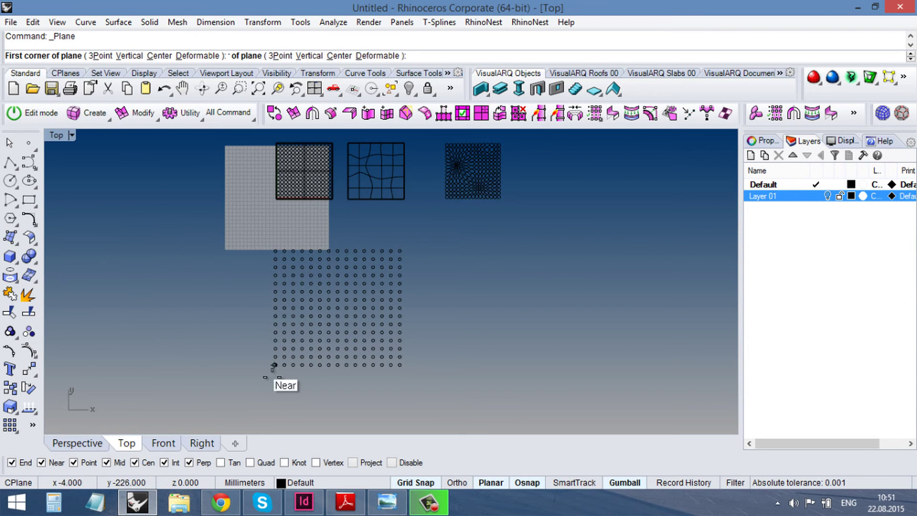
{"action": "scroll", "coordinate": [266, 372], "scroll_direction": "up", "scroll_amount": 5}
{"action": "left_click", "coordinate": [275, 371]}
{"action": "scroll", "coordinate": [268, 371], "scroll_direction": "down", "scroll_amount": 2}
{"action": "scroll", "coordinate": [401, 239], "scroll_direction": "up", "scroll_amount": 4}
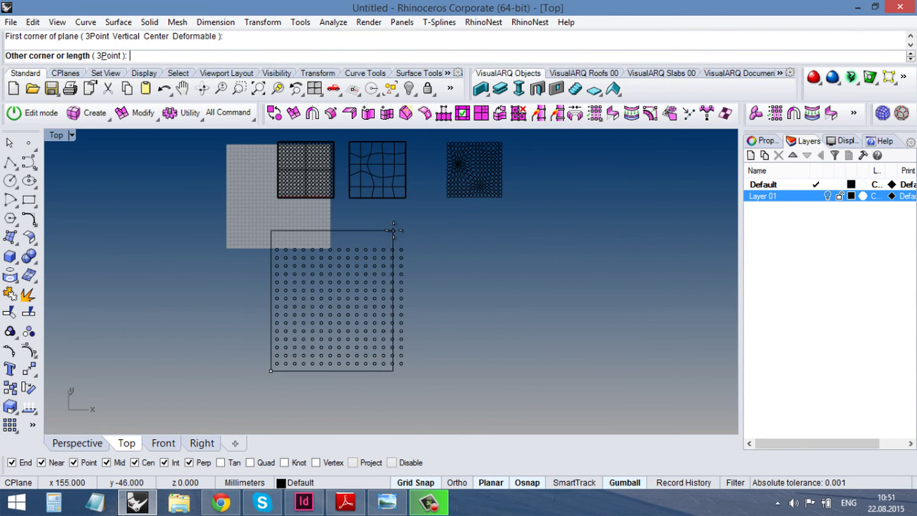
{"action": "left_click", "coordinate": [405, 263]}
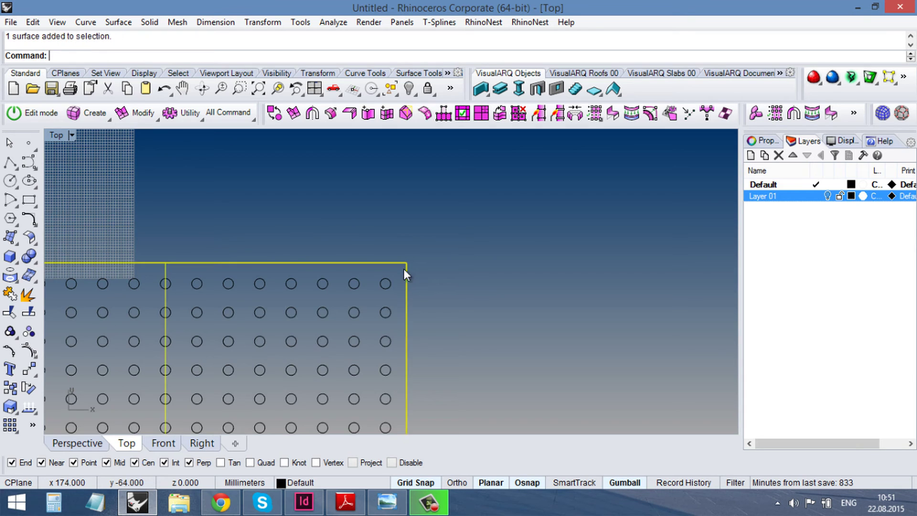
- Place a copy of the plane surface to the right
{"action": "scroll", "coordinate": [276, 224], "scroll_direction": "down", "scroll_amount": 4}
{"action": "left_click_drag", "start_coordinate": [324, 297], "coordinate": [442, 303]}
{"action": "scroll", "coordinate": [440, 297], "scroll_direction": "up", "scroll_amount": 1}
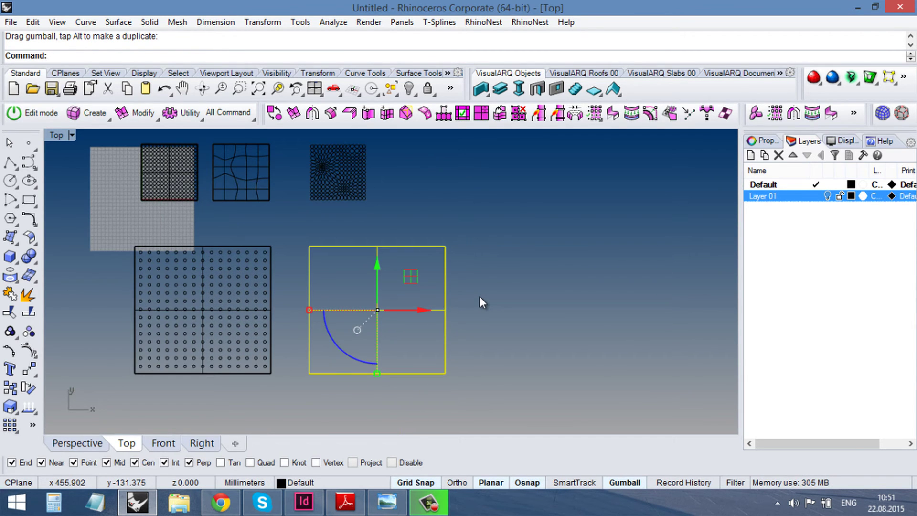
- Rebuild the copied plane to 8×8 control points at degree 3 and show its points
{"action": "key", "text": "Return"}
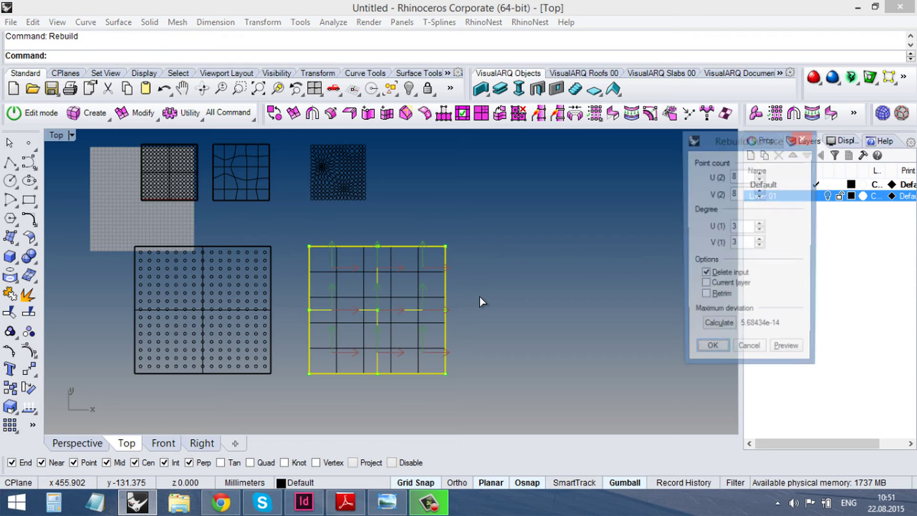
{"action": "left_click", "coordinate": [710, 352]}
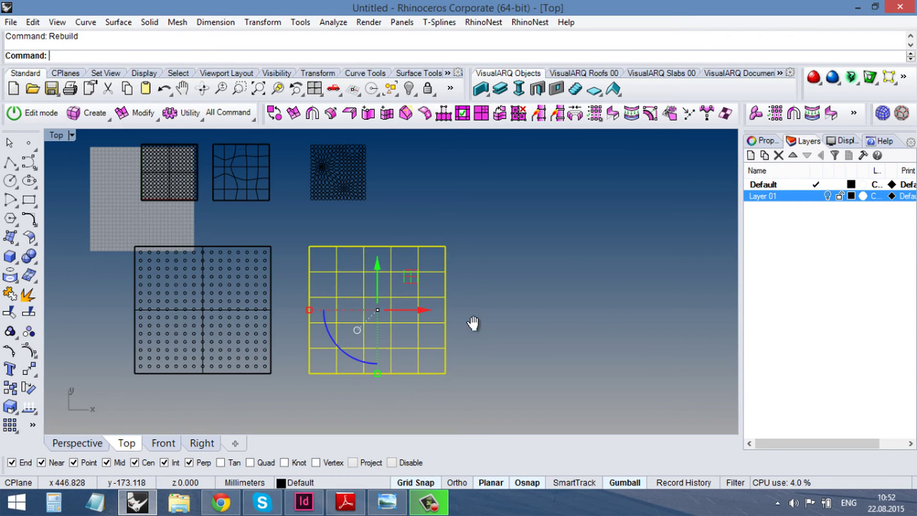
{"action": "right_click_drag", "start_coordinate": [473, 323], "coordinate": [499, 303]}
{"action": "left_click", "coordinate": [30, 351]}
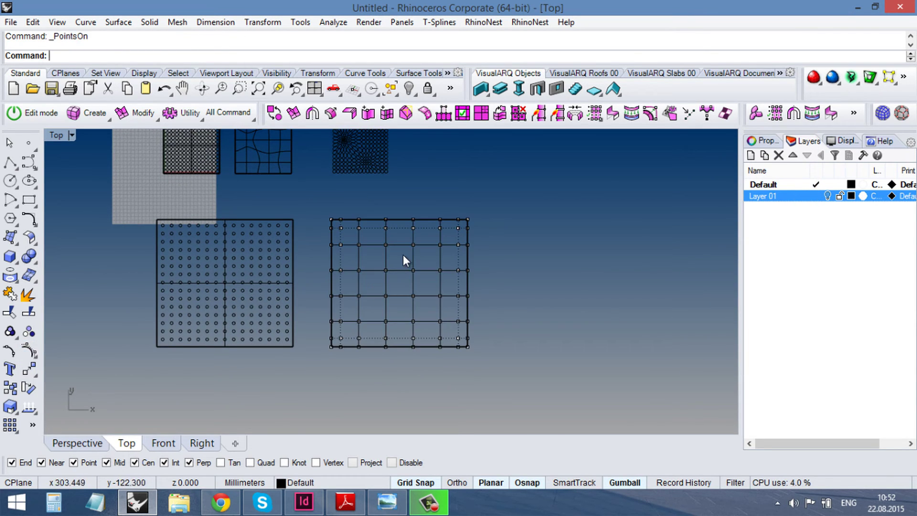
- Lower the upper-left control point's weight to 0.18
{"action": "left_click", "coordinate": [359, 245]}
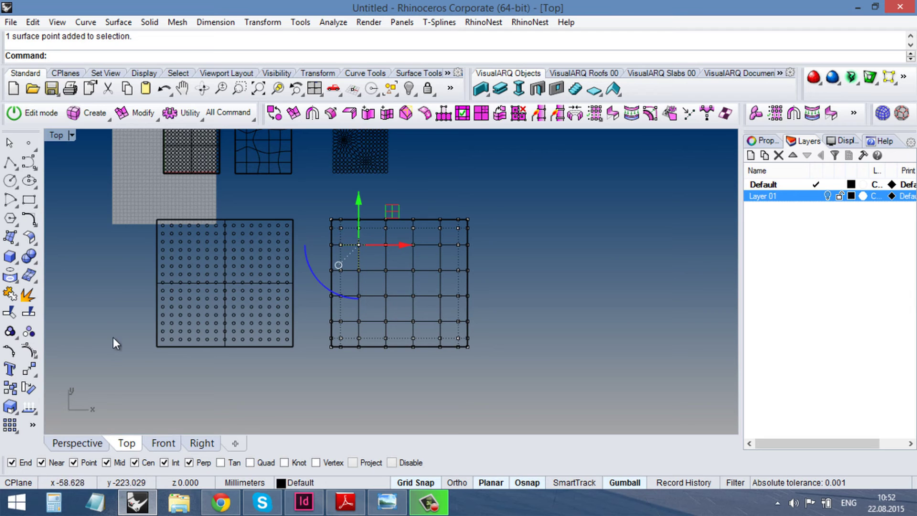
{"action": "left_click", "coordinate": [30, 351]}
{"action": "left_click", "coordinate": [58, 394]}
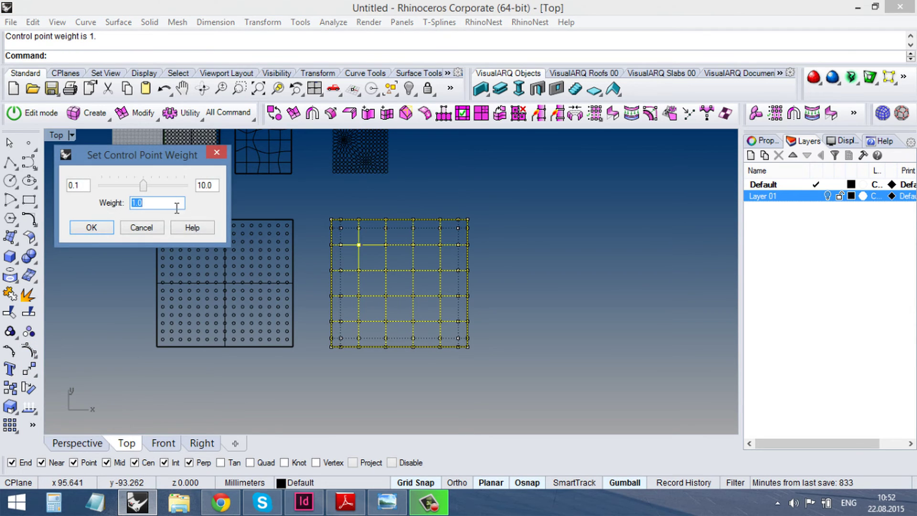
{"action": "left_click_drag", "start_coordinate": [143, 187], "coordinate": [110, 187]}
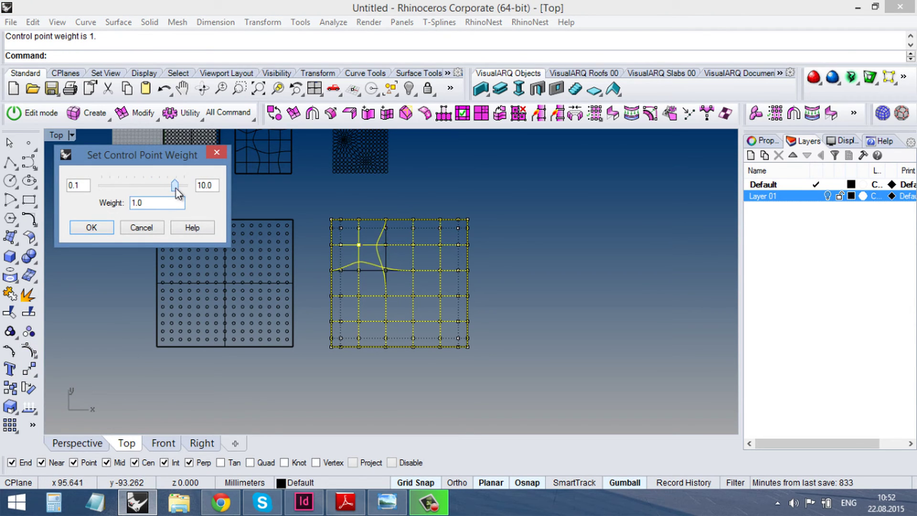
{"action": "left_click", "coordinate": [138, 228]}
- Drop the weight of a control point near the surface centre to 0.1
{"action": "left_click", "coordinate": [386, 295]}
{"action": "key", "text": "Return"}
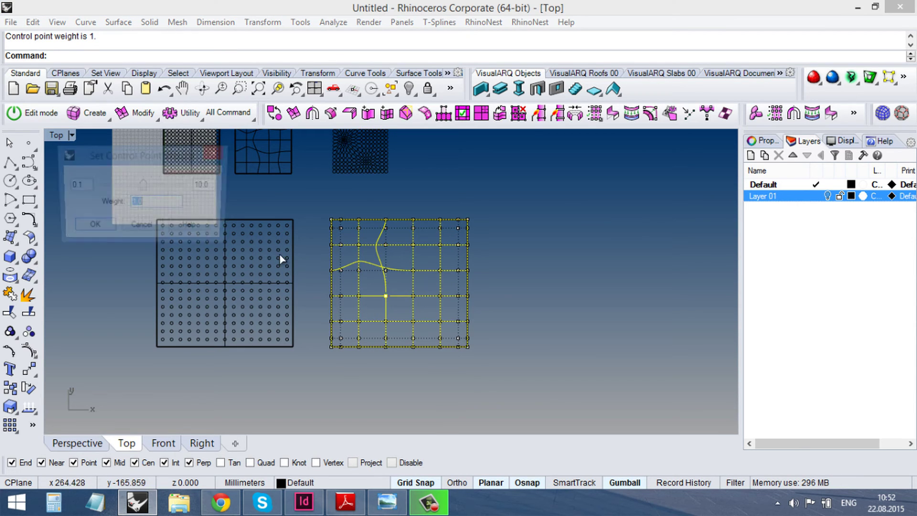
{"action": "left_click_drag", "start_coordinate": [143, 189], "coordinate": [99, 186]}
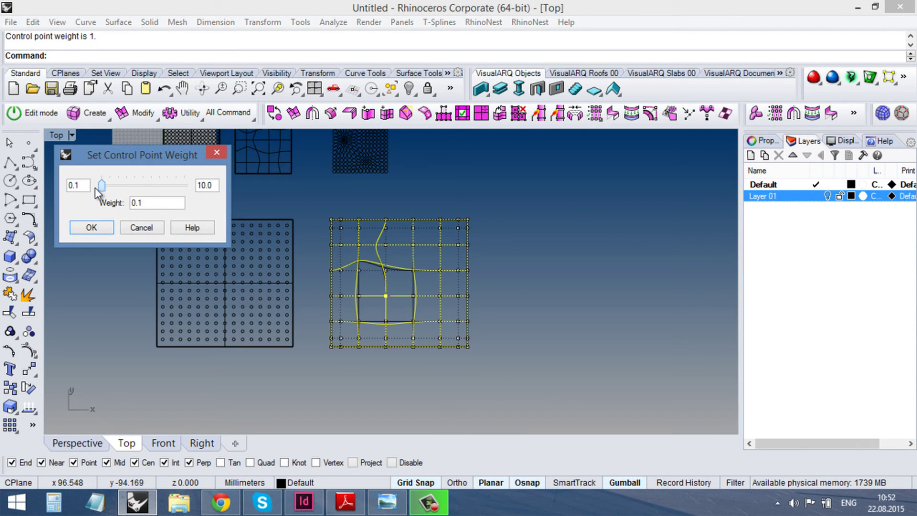
{"action": "left_click", "coordinate": [91, 228]}
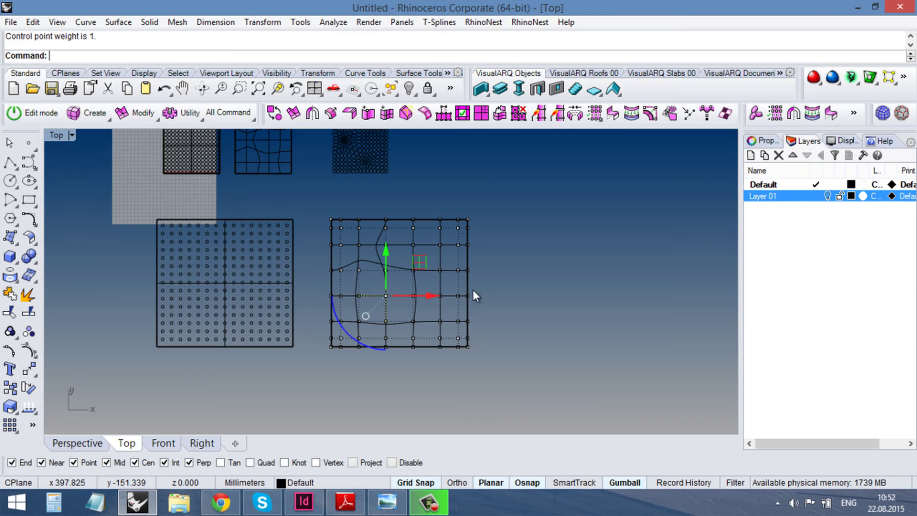
- Raise the weight of a right-side control point to 10
{"action": "left_click", "coordinate": [440, 270]}
{"action": "key", "text": "Return"}
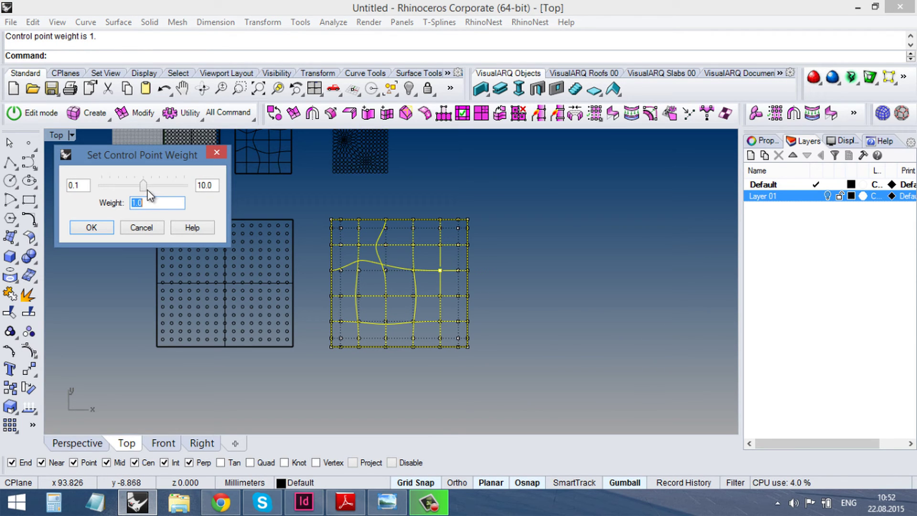
{"action": "left_click_drag", "start_coordinate": [148, 190], "coordinate": [187, 187]}
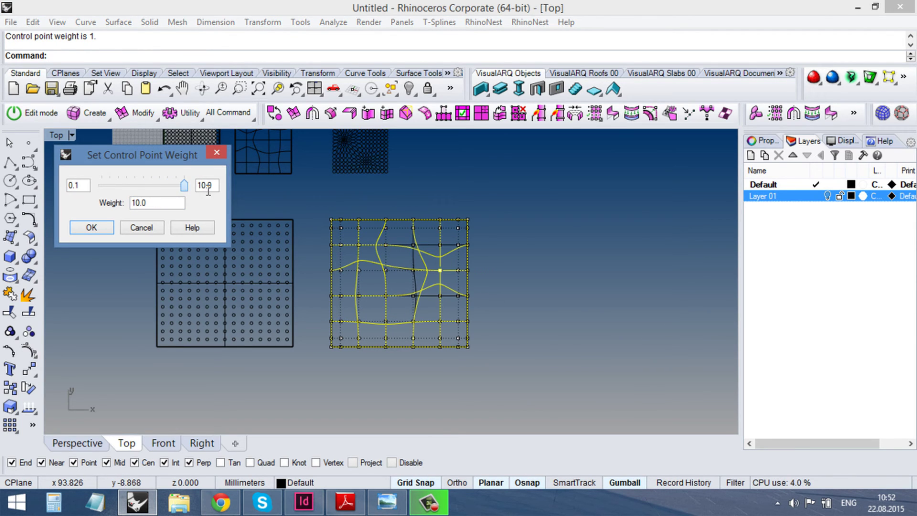
{"action": "left_click", "coordinate": [91, 227]}
- Set the lower-left control point's weight to about 1.35
{"action": "left_click", "coordinate": [355, 334]}
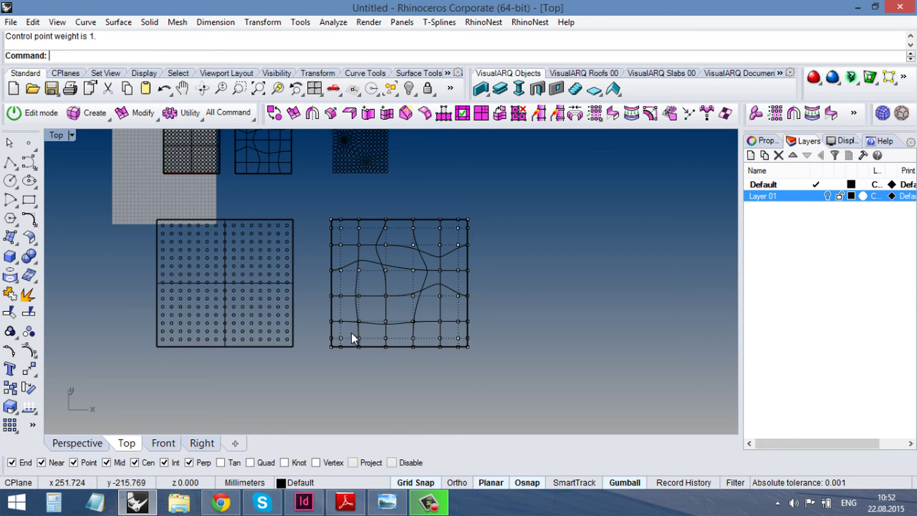
{"action": "left_click", "coordinate": [359, 339]}
{"action": "key", "text": "Return"}
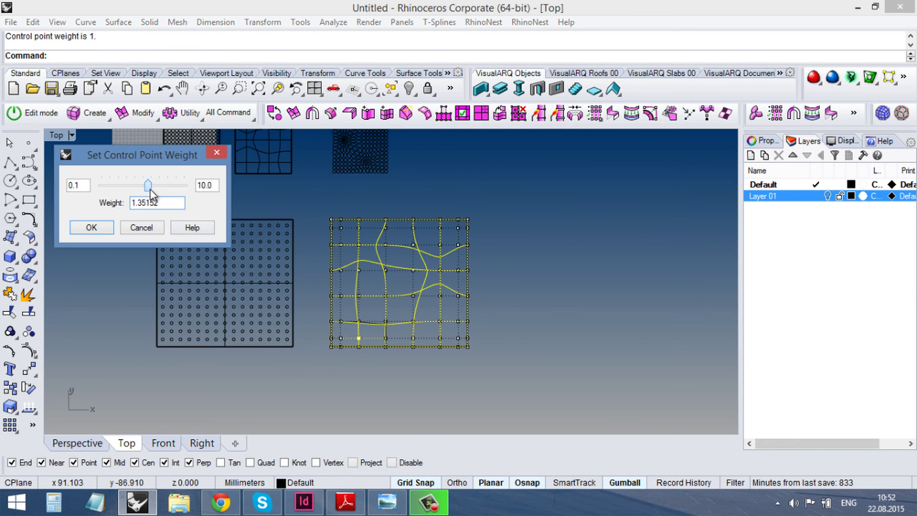
{"action": "left_click", "coordinate": [91, 227]}
{"action": "left_click", "coordinate": [328, 313]}
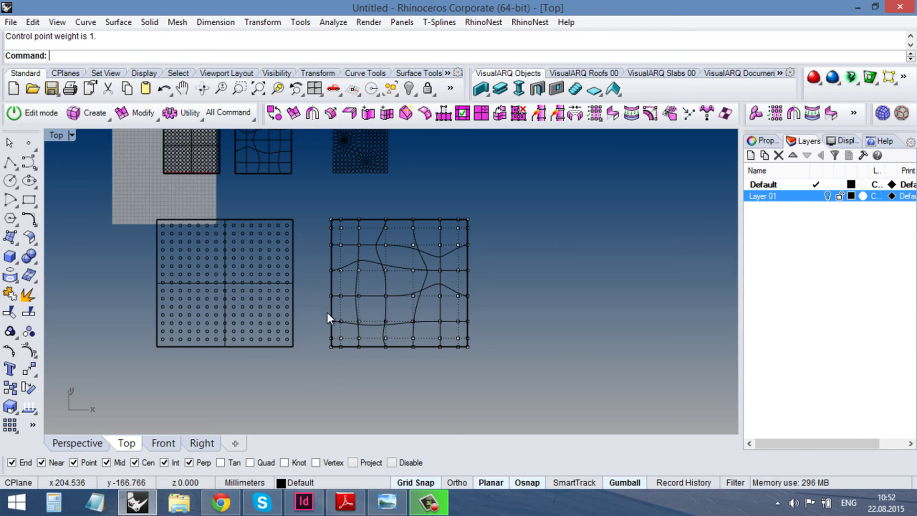
{"action": "right_click_drag", "start_coordinate": [339, 325], "coordinate": [354, 327]}
- Flow the 225-circle grid with Rigid=Yes from the flat plane onto the warped surface
{"action": "key", "text": "Escape"}
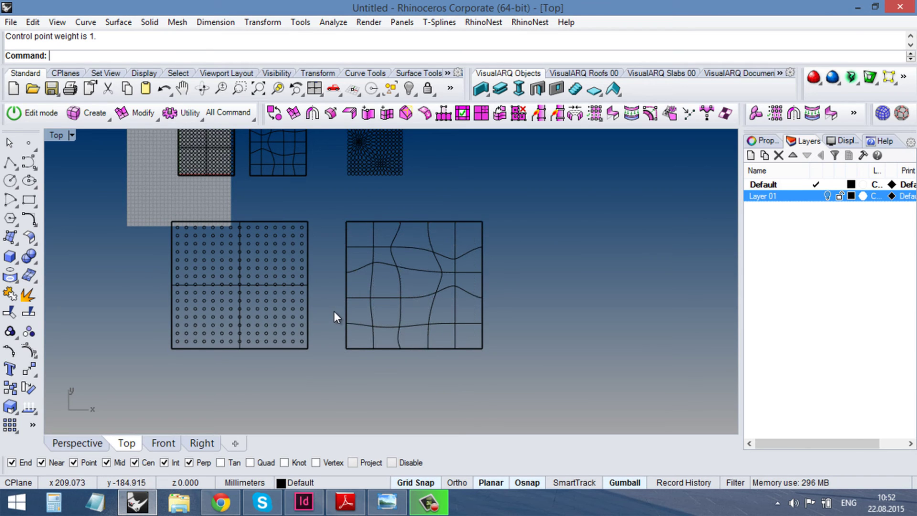
{"action": "left_click", "coordinate": [299, 321]}
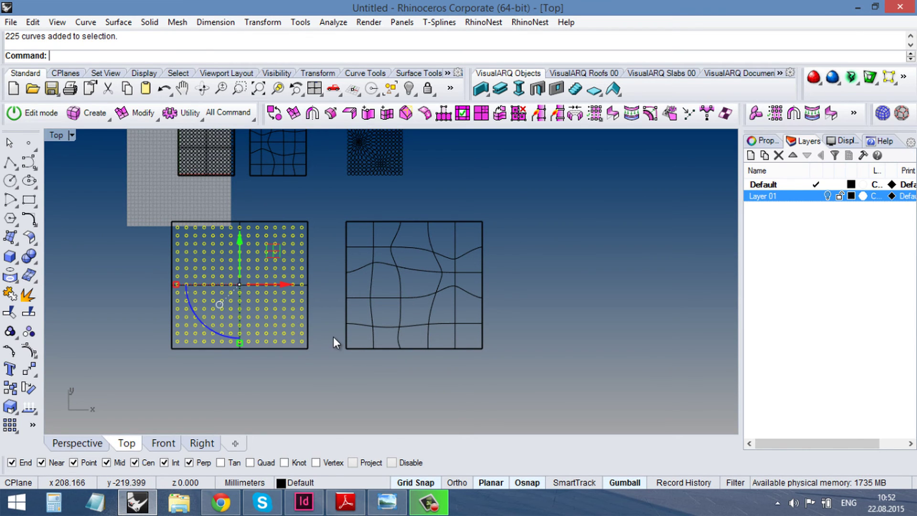
{"action": "type", "text": "FlowAlongSrf"}
{"action": "key", "text": "Return"}
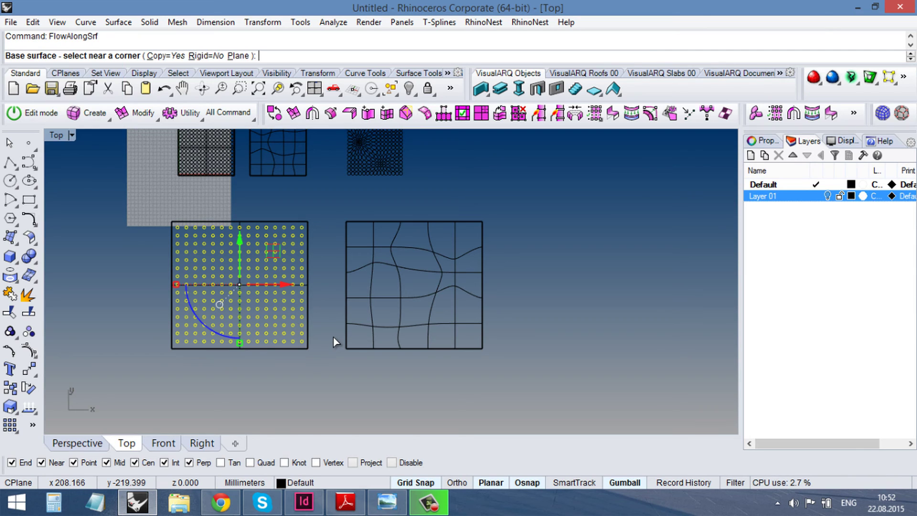
{"action": "left_click", "coordinate": [301, 348]}
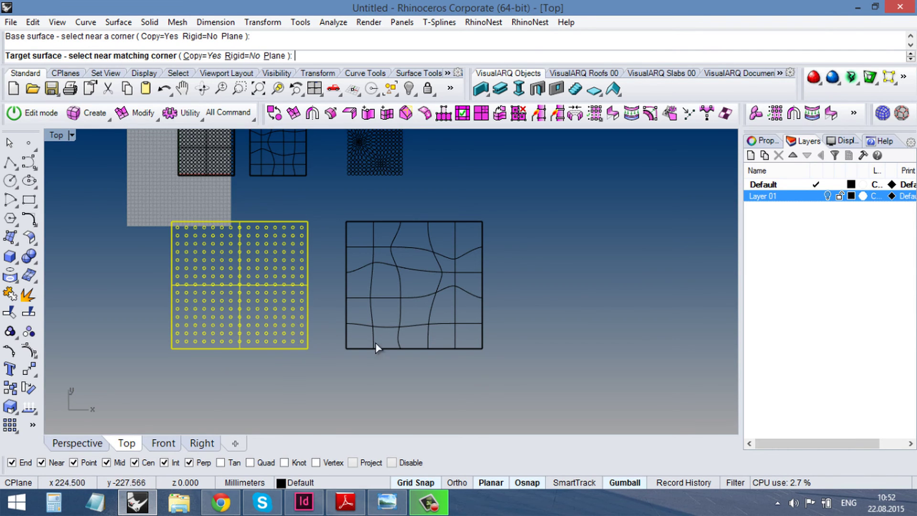
{"action": "left_click", "coordinate": [242, 56]}
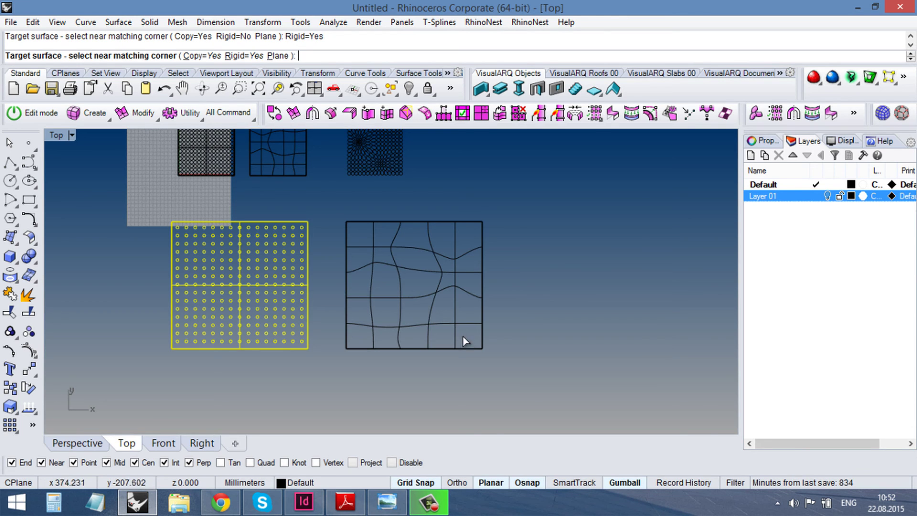
{"action": "left_click", "coordinate": [476, 349]}
- Move the flowed circles to the right and place the distorted-ellipse pattern beside them
{"action": "left_click", "coordinate": [446, 268]}
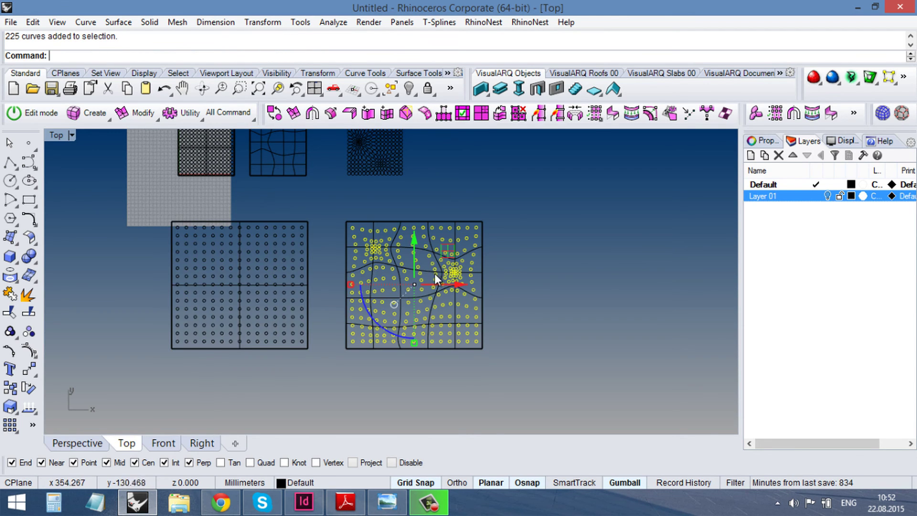
{"action": "scroll", "coordinate": [360, 309], "scroll_direction": "down", "scroll_amount": 10}
{"action": "left_click_drag", "start_coordinate": [405, 273], "coordinate": [548, 211]}
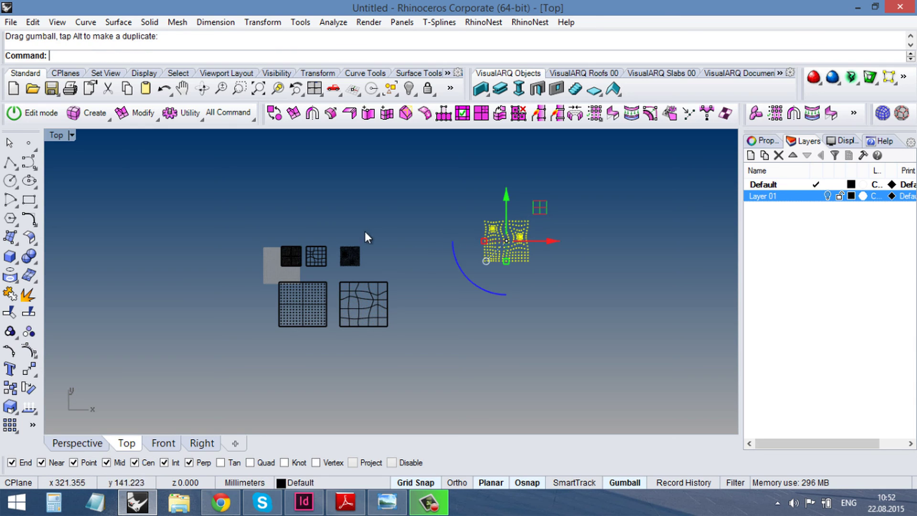
{"action": "left_click", "coordinate": [358, 258]}
{"action": "left_click_drag", "start_coordinate": [384, 222], "coordinate": [476, 205]}
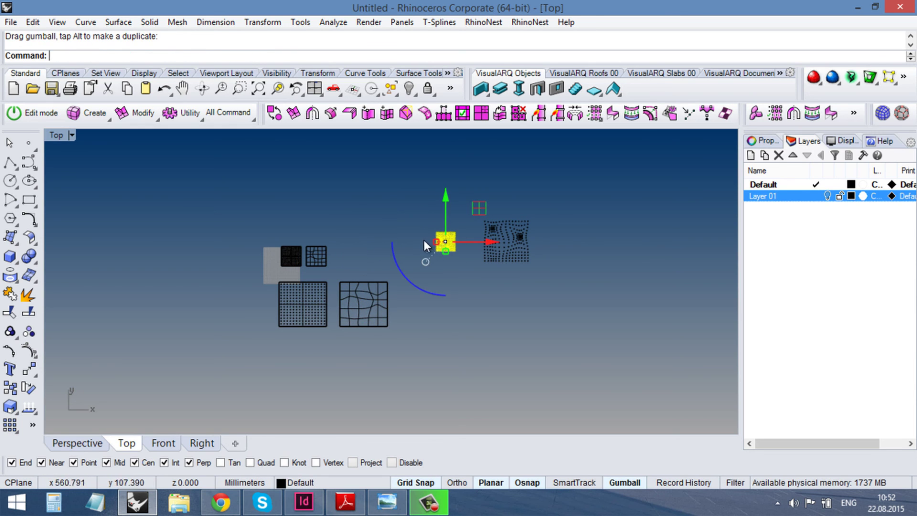
{"action": "left_click_drag", "start_coordinate": [435, 242], "coordinate": [425, 242]}
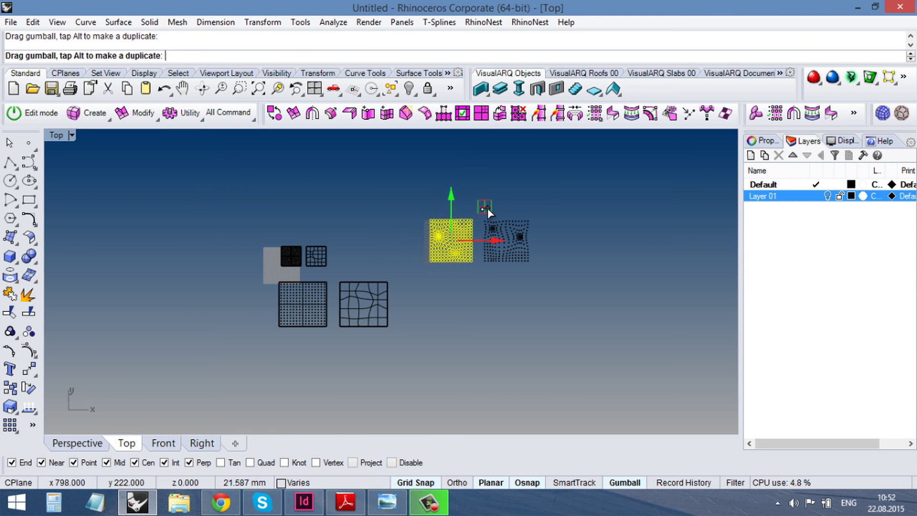
{"action": "scroll", "coordinate": [492, 234], "scroll_direction": "up", "scroll_amount": 5}
{"action": "left_click", "coordinate": [458, 175]}
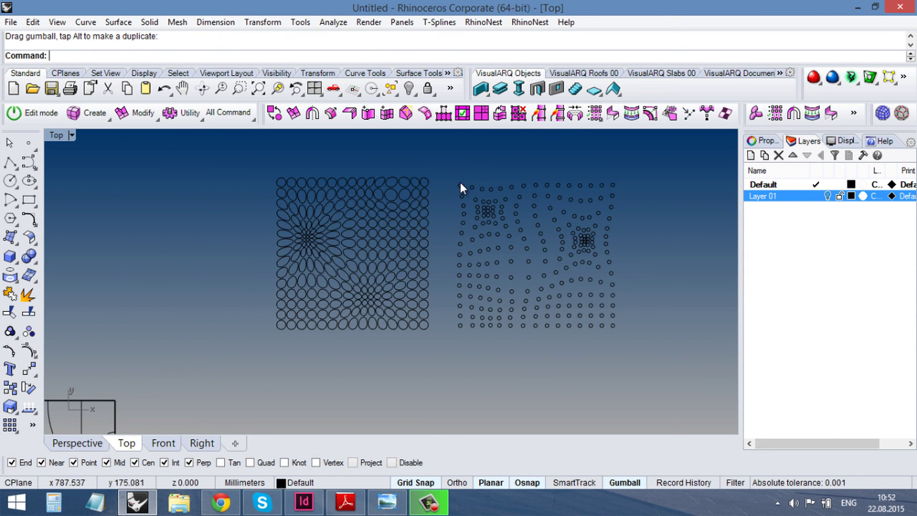
{"action": "scroll", "coordinate": [460, 182], "scroll_direction": "up", "scroll_amount": 3}
{"action": "key", "text": "ctrl+a"}
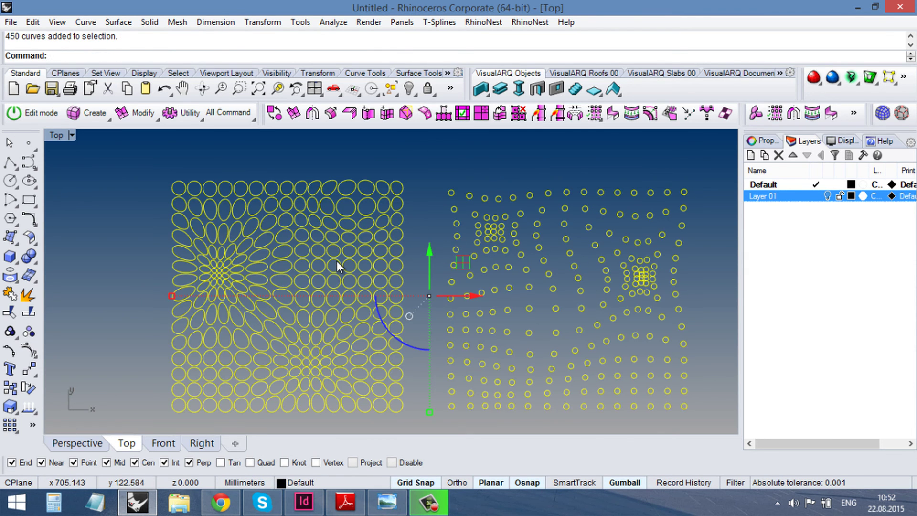
{"action": "key", "text": "ctrl+shift+e"}
{"action": "left_click", "coordinate": [400, 211]}
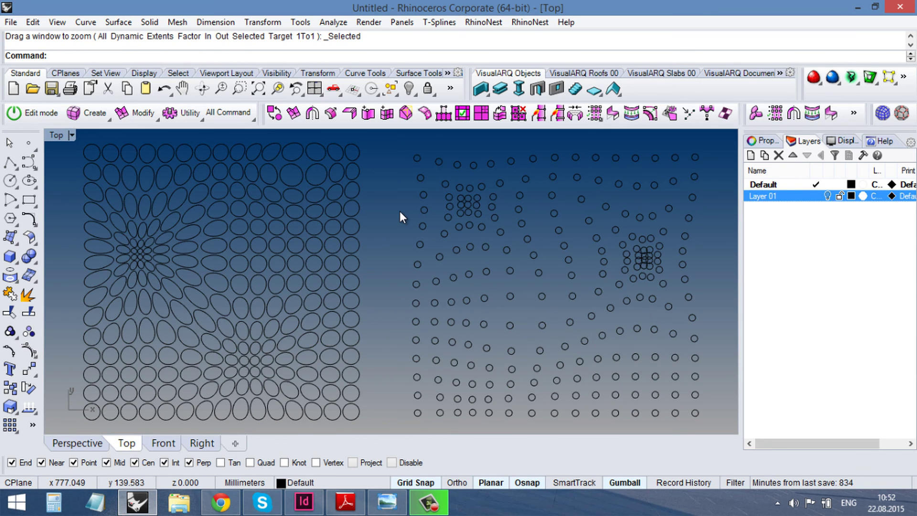